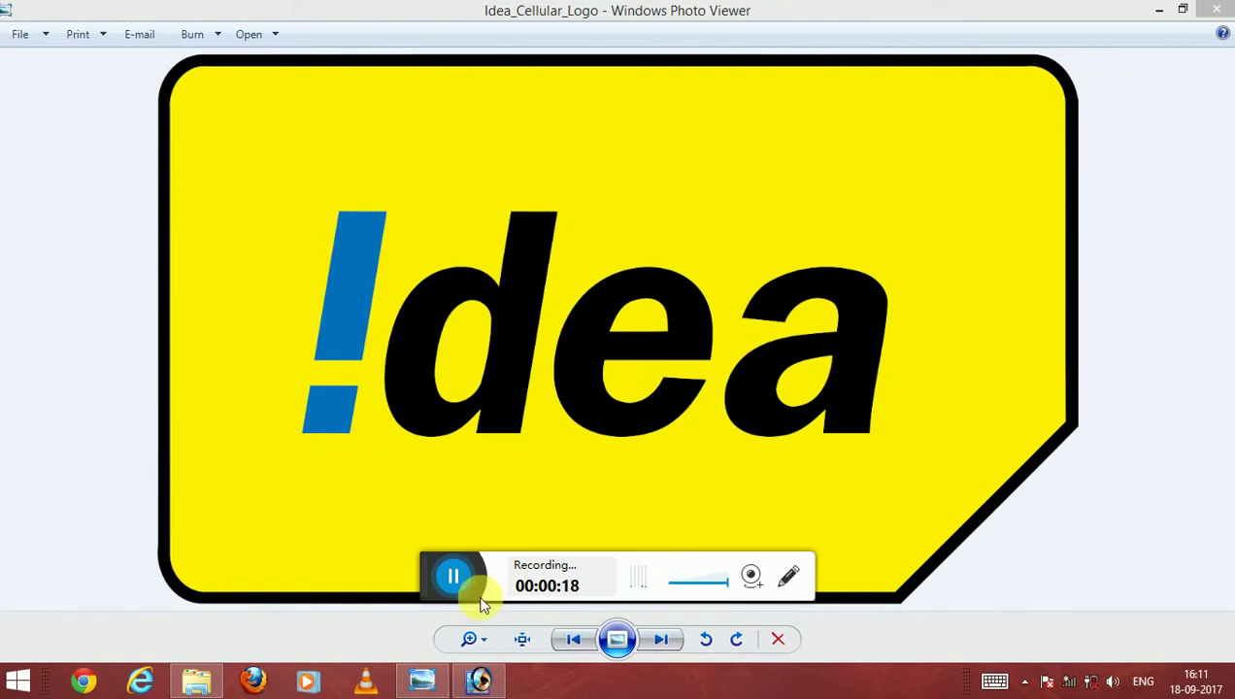
Create a new blank RGB document, Untitled-1, in Photoshop.
left_click(477, 679)
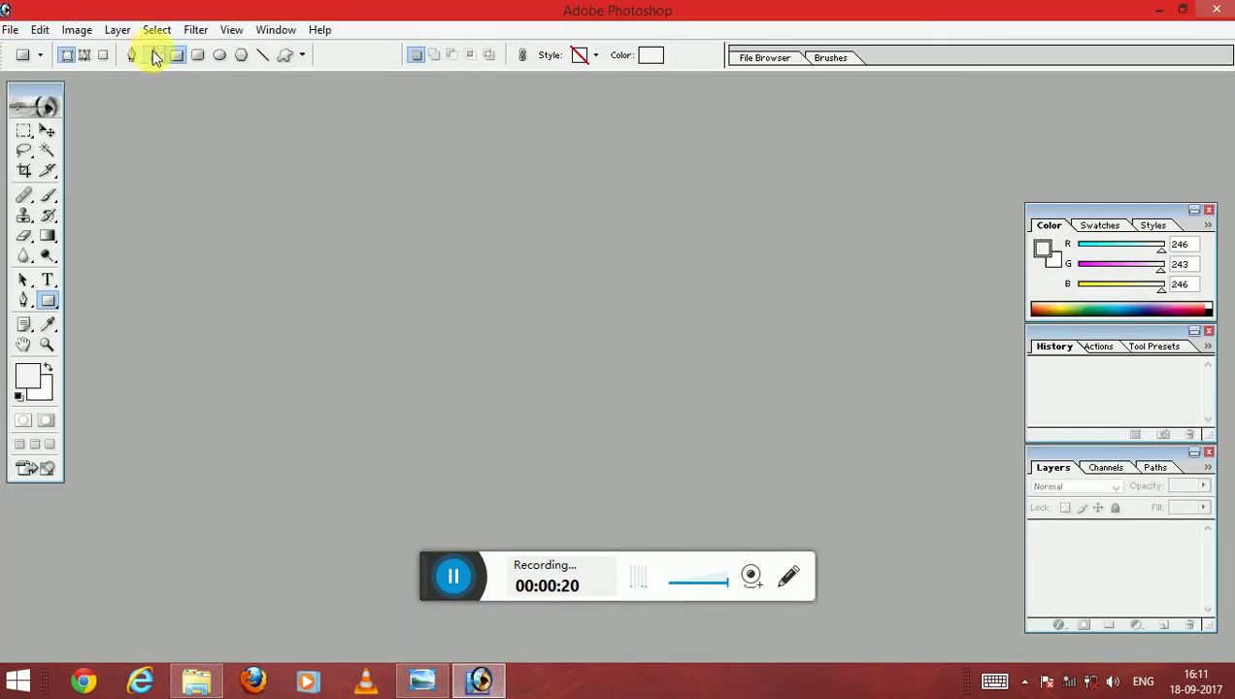
left_click(10, 30)
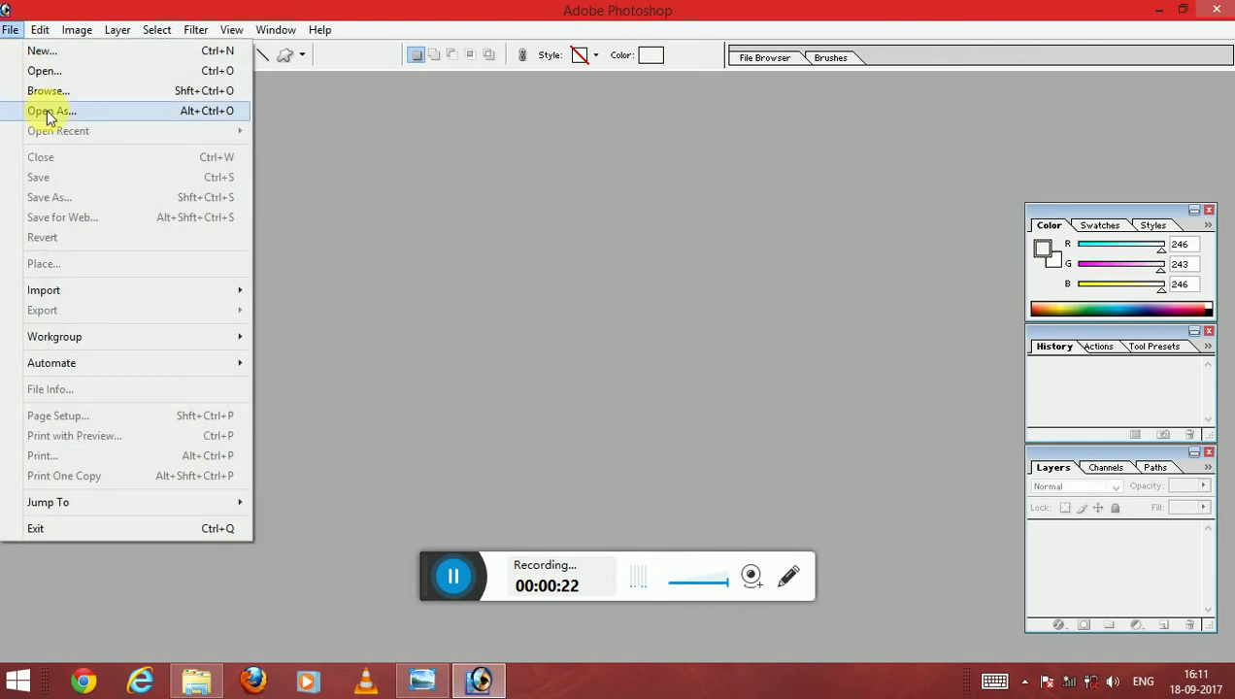
left_click(62, 48)
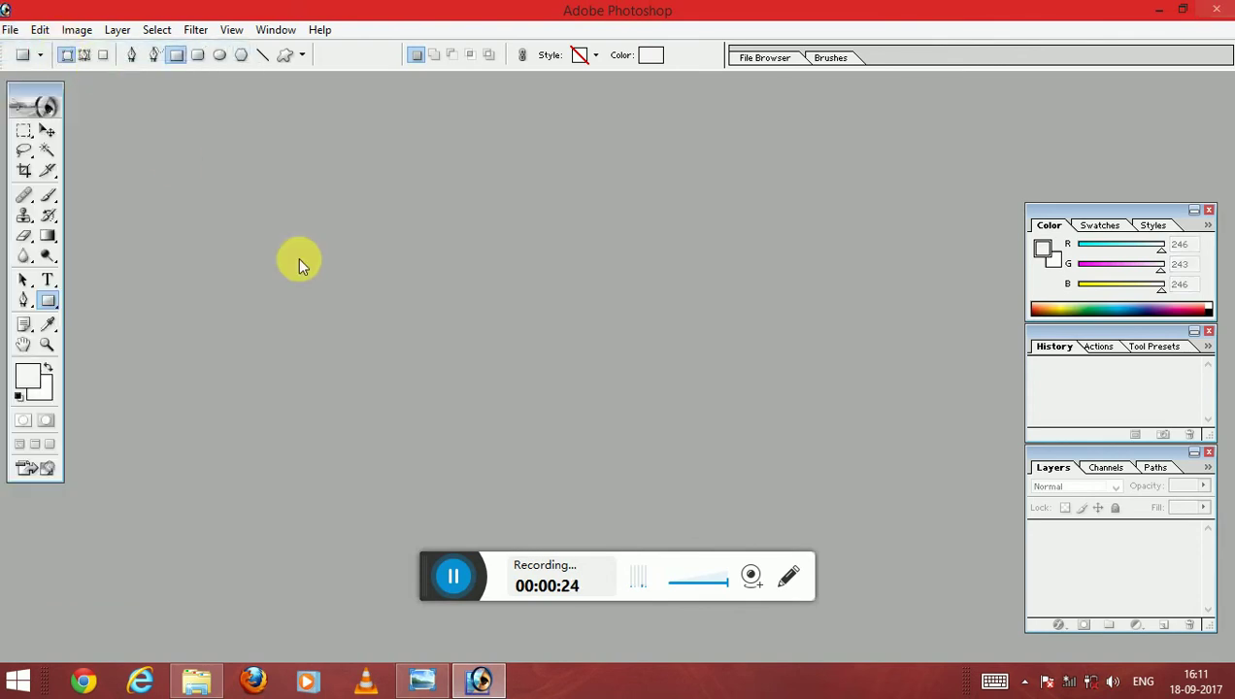
left_click(766, 228)
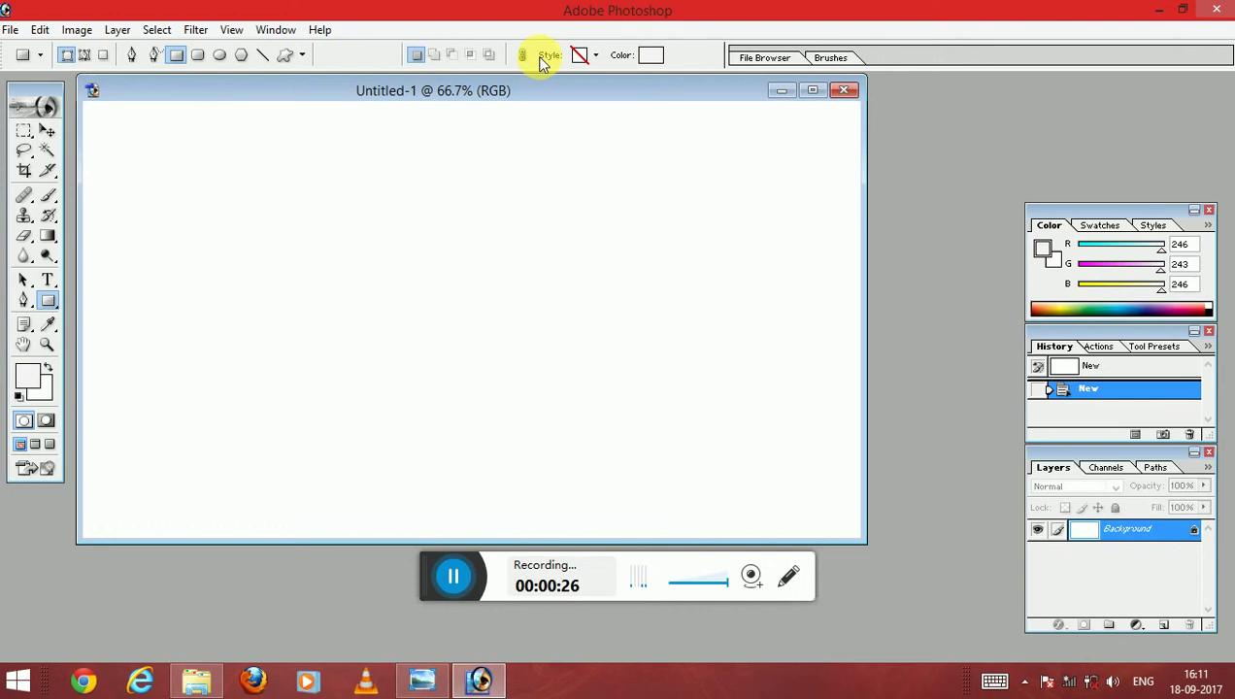
left_click_drag(568, 98, 607, 100)
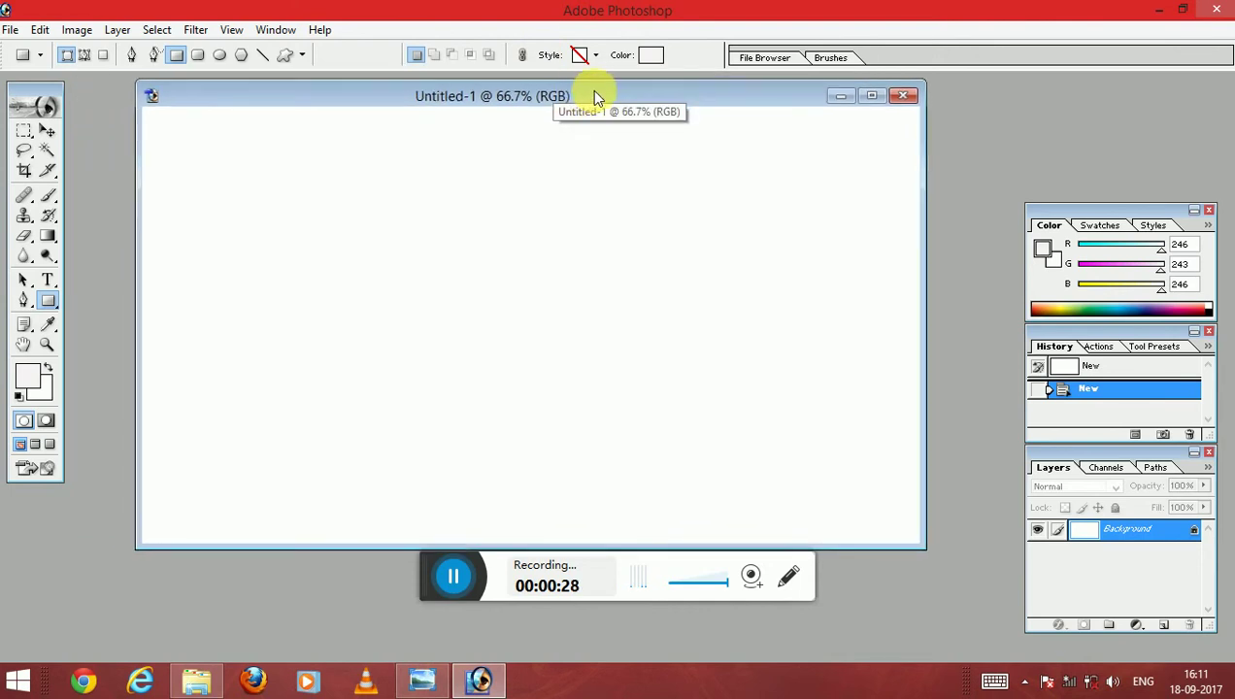
left_click(23, 300)
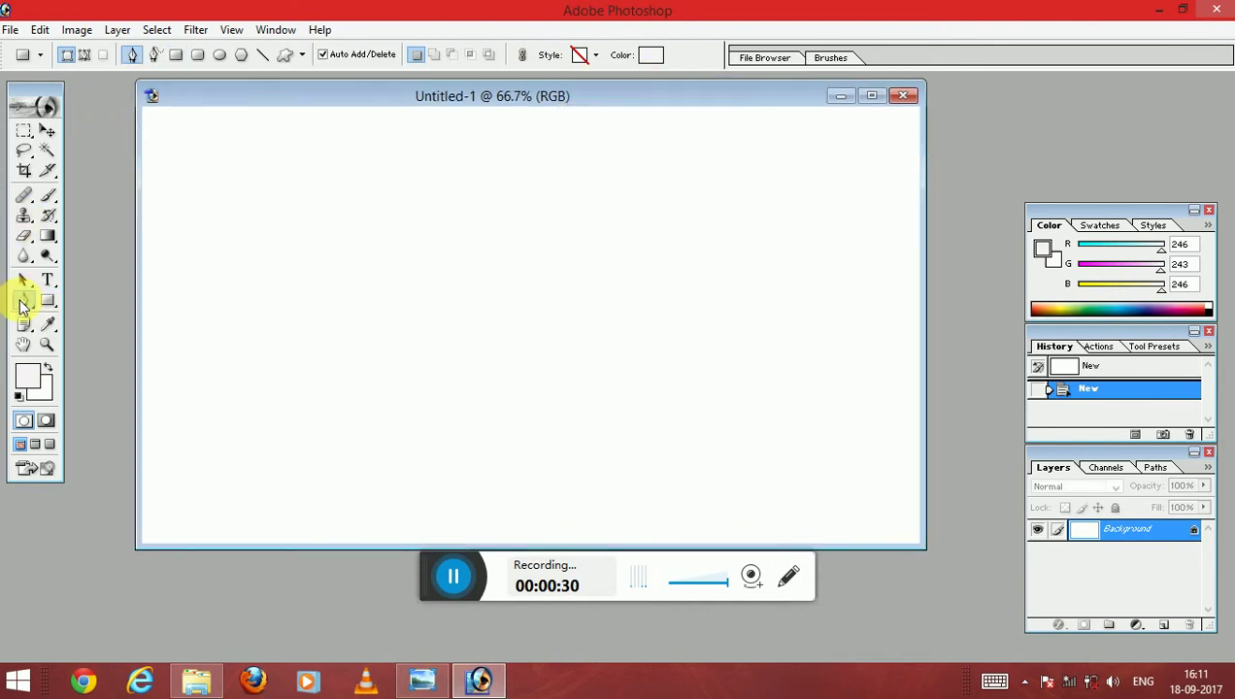
Trace a closed card outline with rounded top corners and a diagonally cut bottom-right corner.
left_click(272, 431)
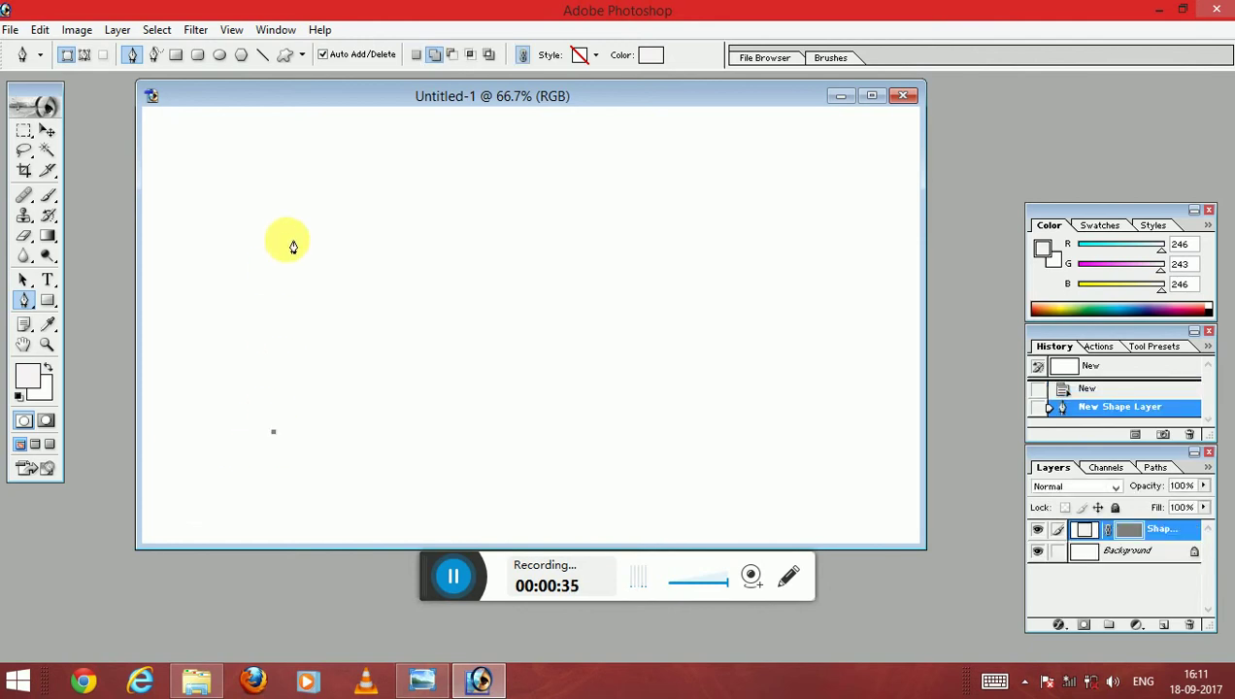
left_click(272, 187)
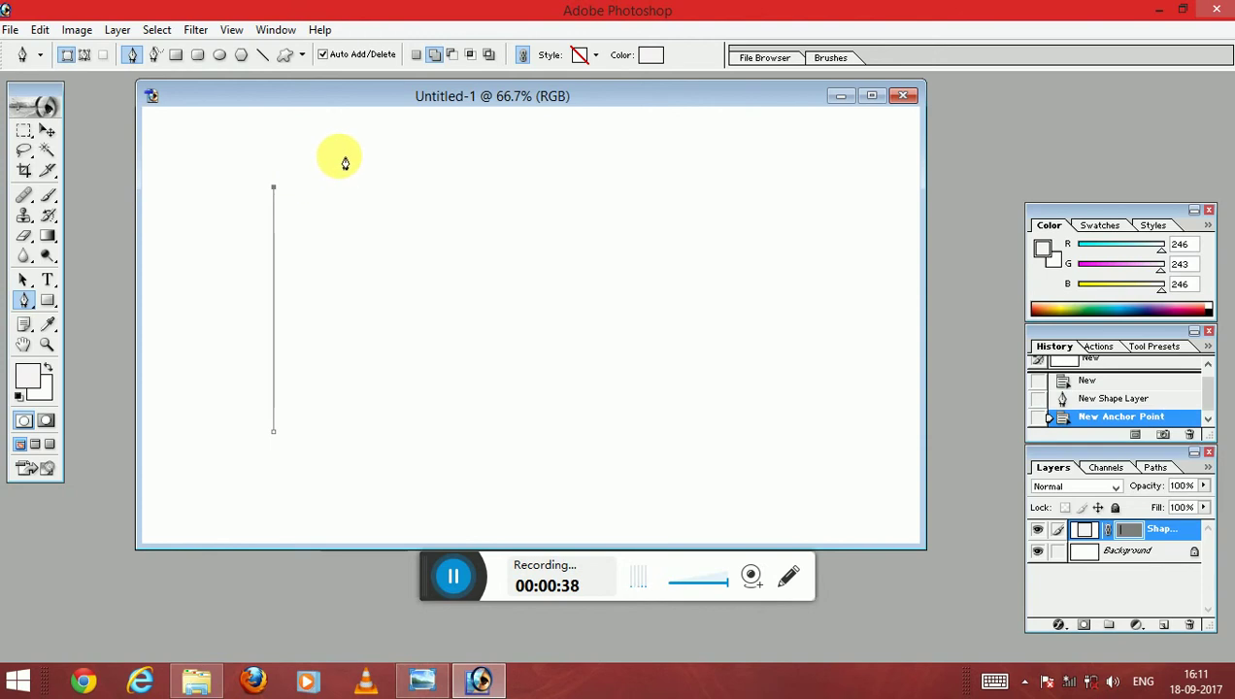
mouse_move(353, 148)
left_mouse_down()
mouse_move(406, 166)
mouse_move(427, 151)
mouse_move(427, 165)
mouse_move(431, 149)
left_mouse_up()
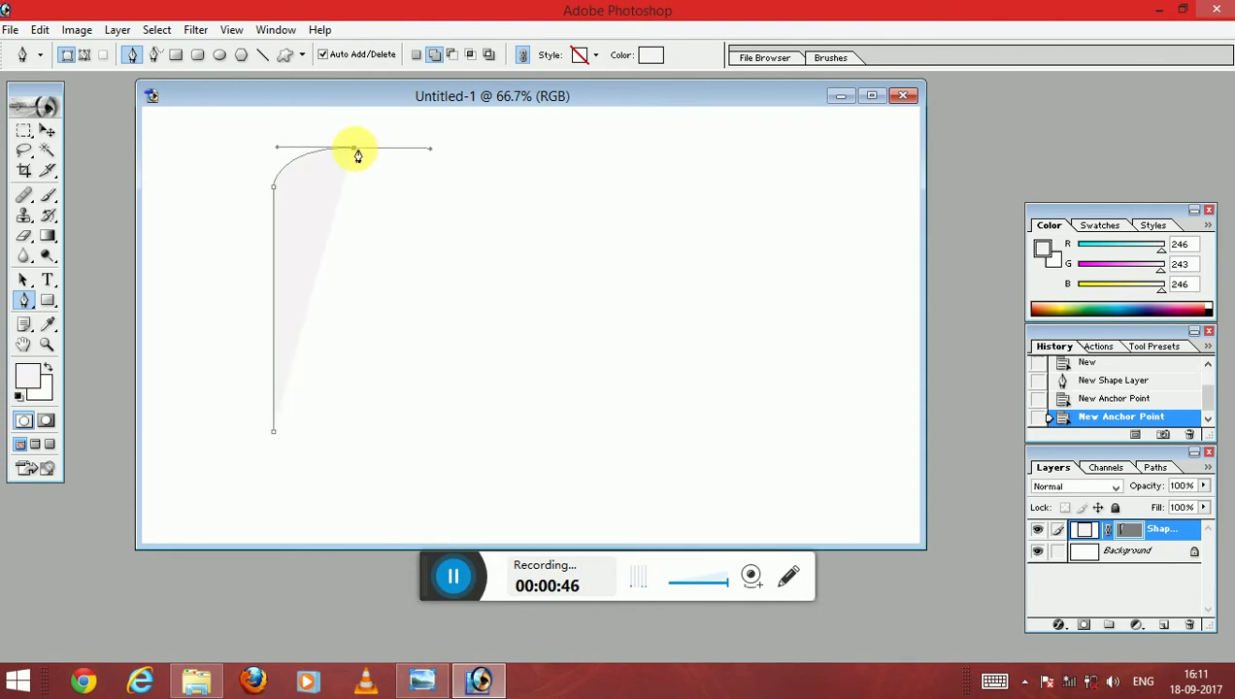
left_click(356, 150)
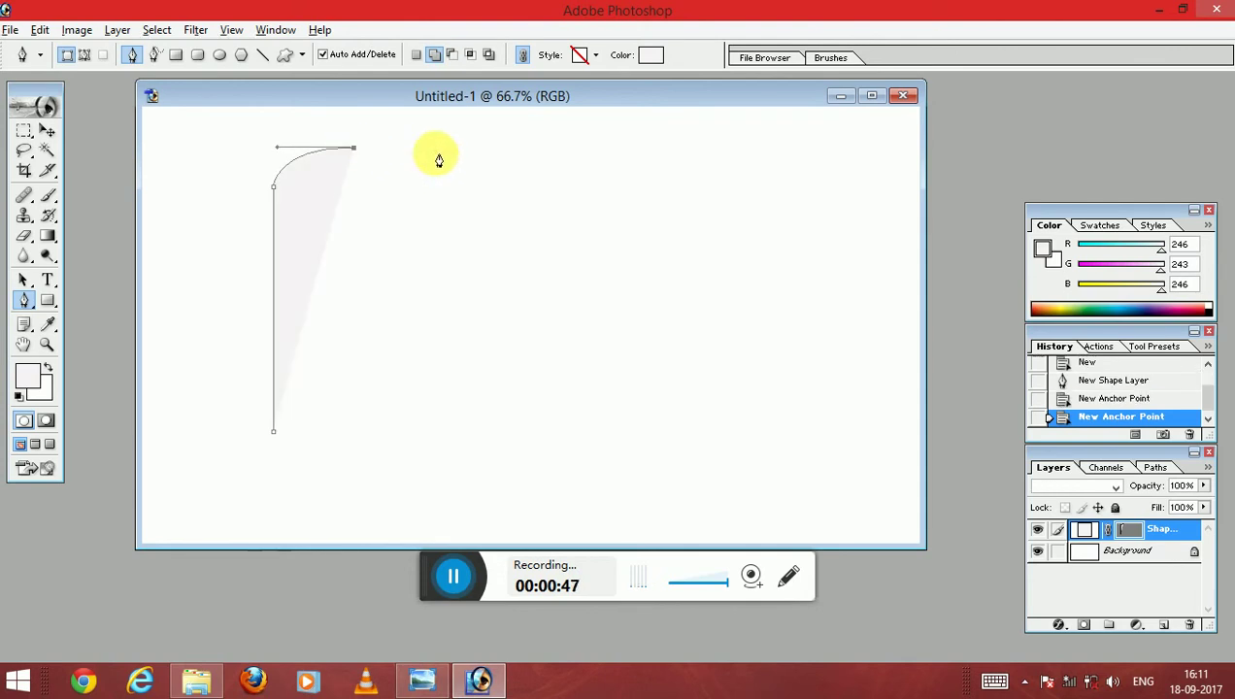
left_click(777, 148)
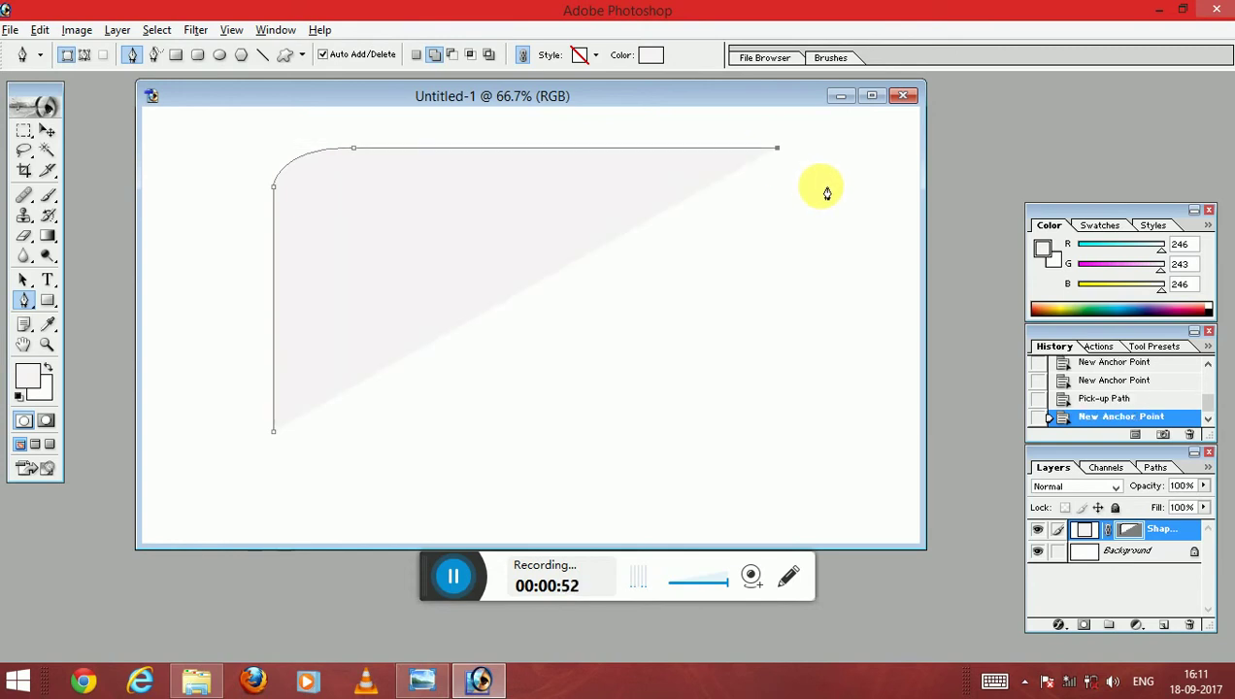
left_click_drag(828, 187, 844, 231)
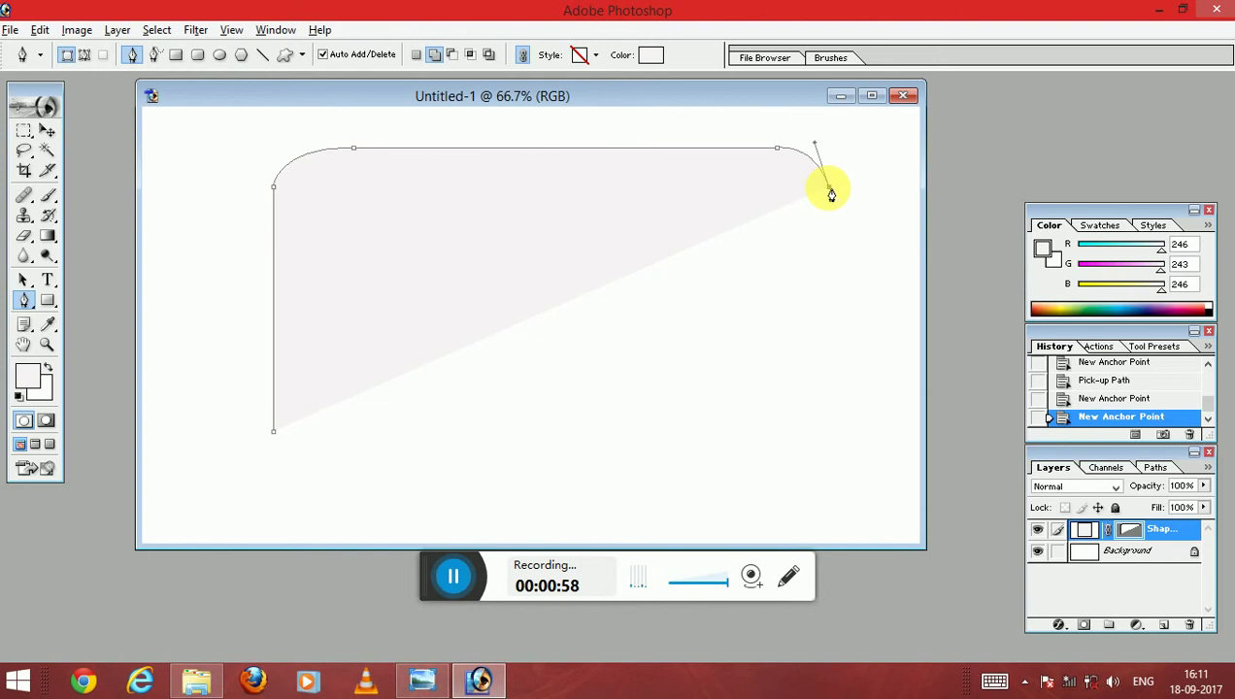
left_click(830, 188)
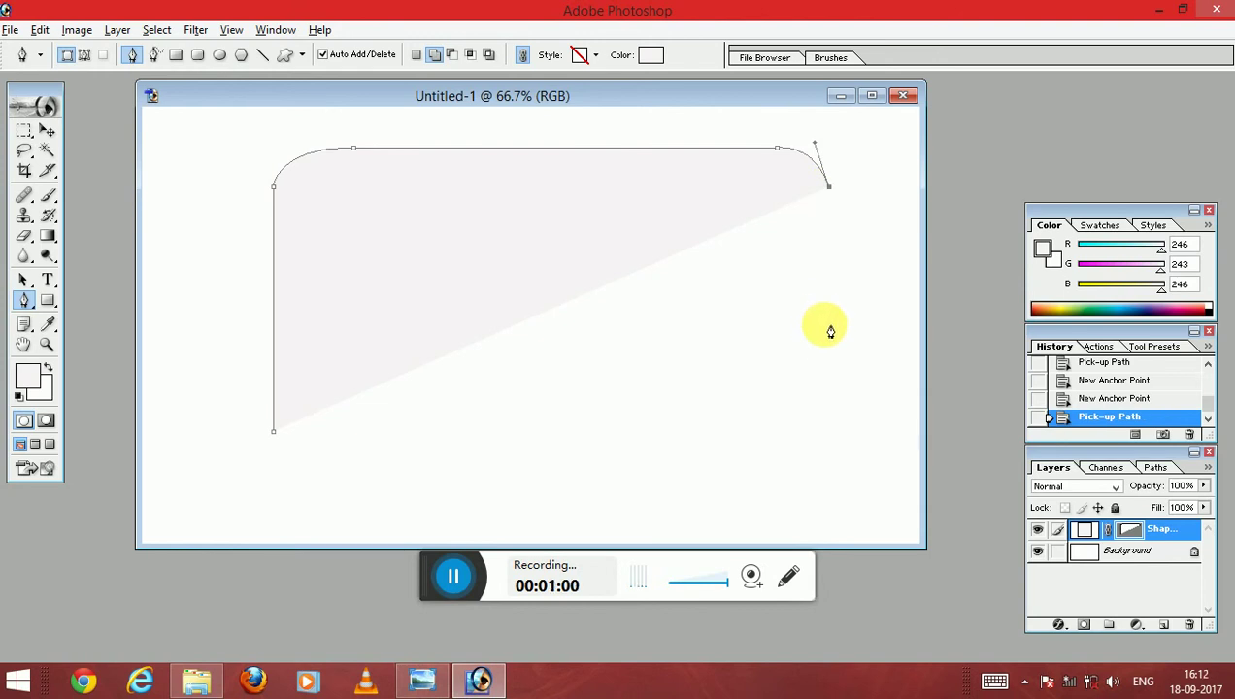
left_click(829, 322)
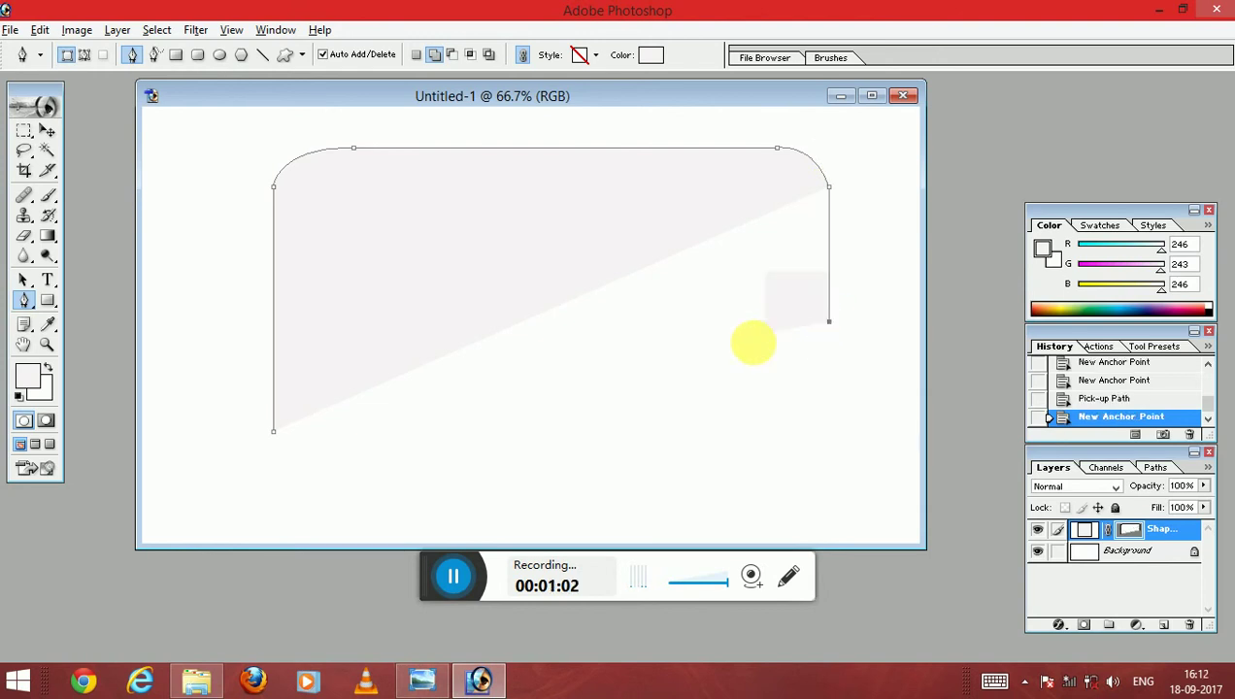
left_click(634, 433)
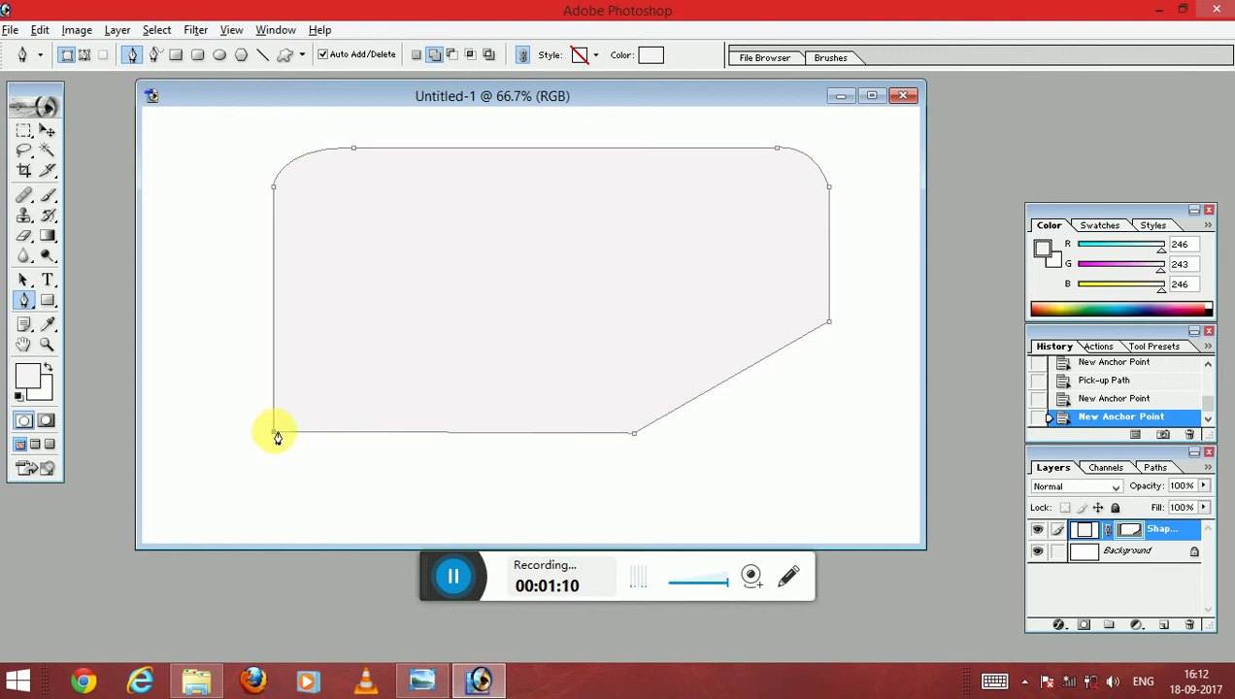
left_click(276, 434)
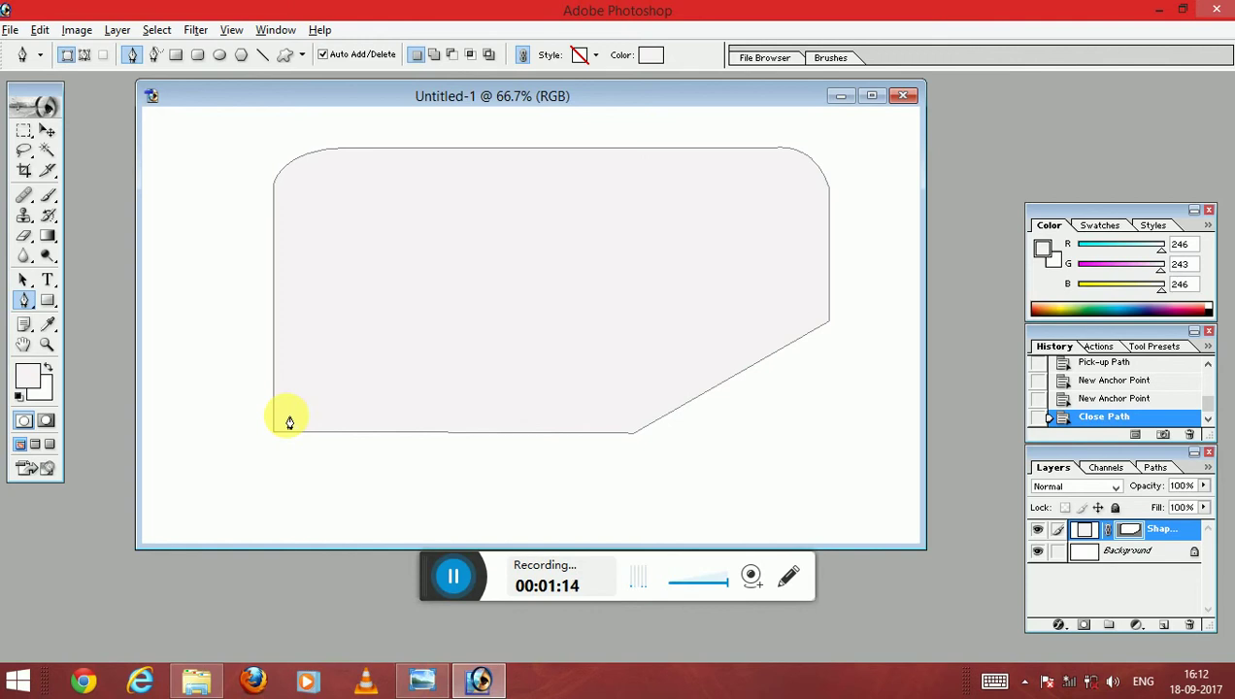
left_click(290, 416)
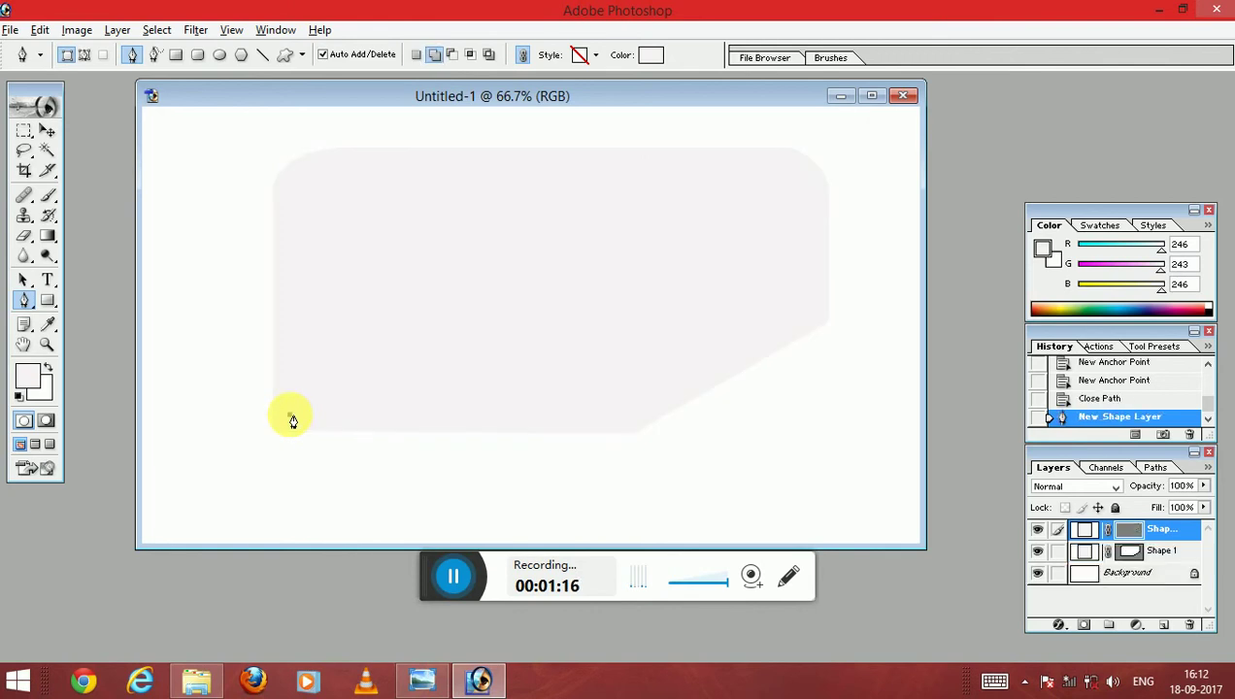
Fill the Shape 1 card with near-black (#0E0D0E).
left_click(652, 57)
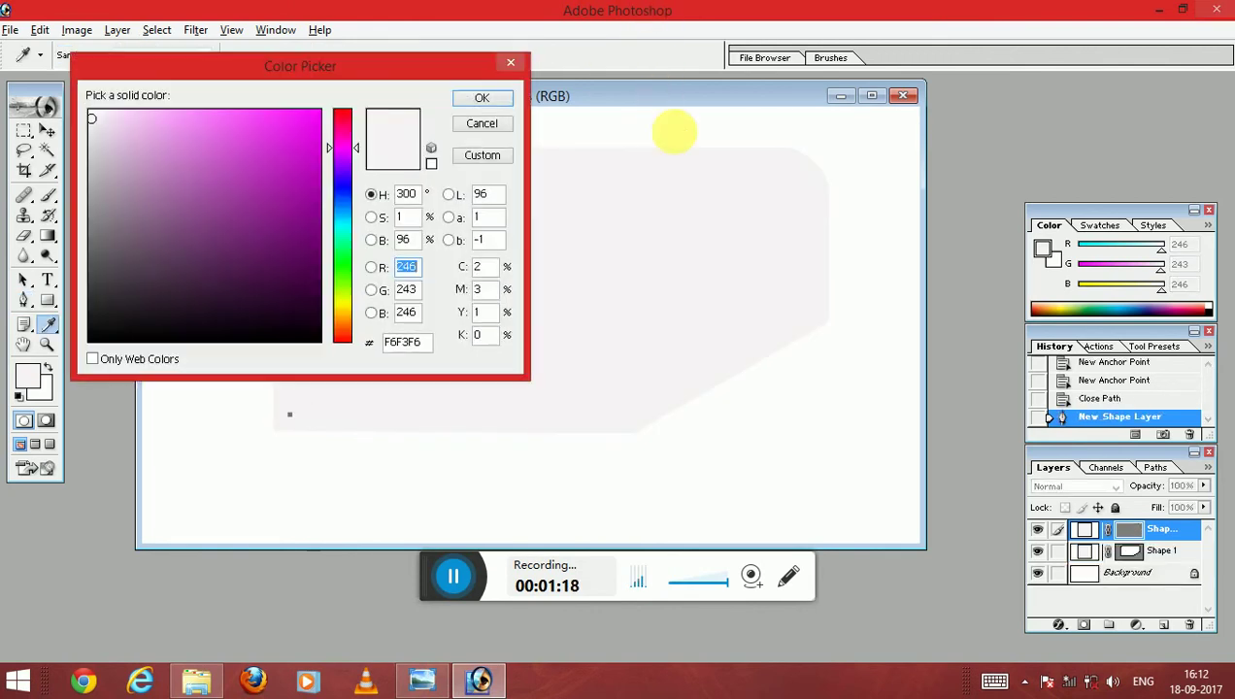
left_click(481, 100)
left_click(1163, 552)
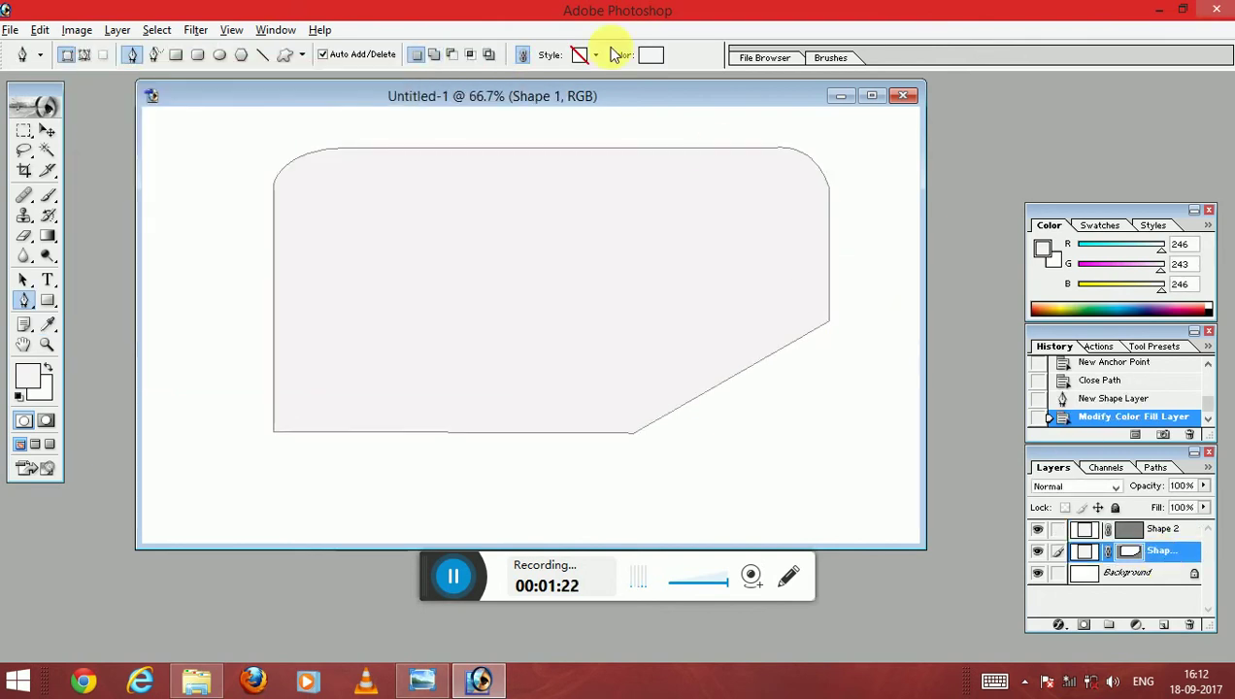
left_click(651, 55)
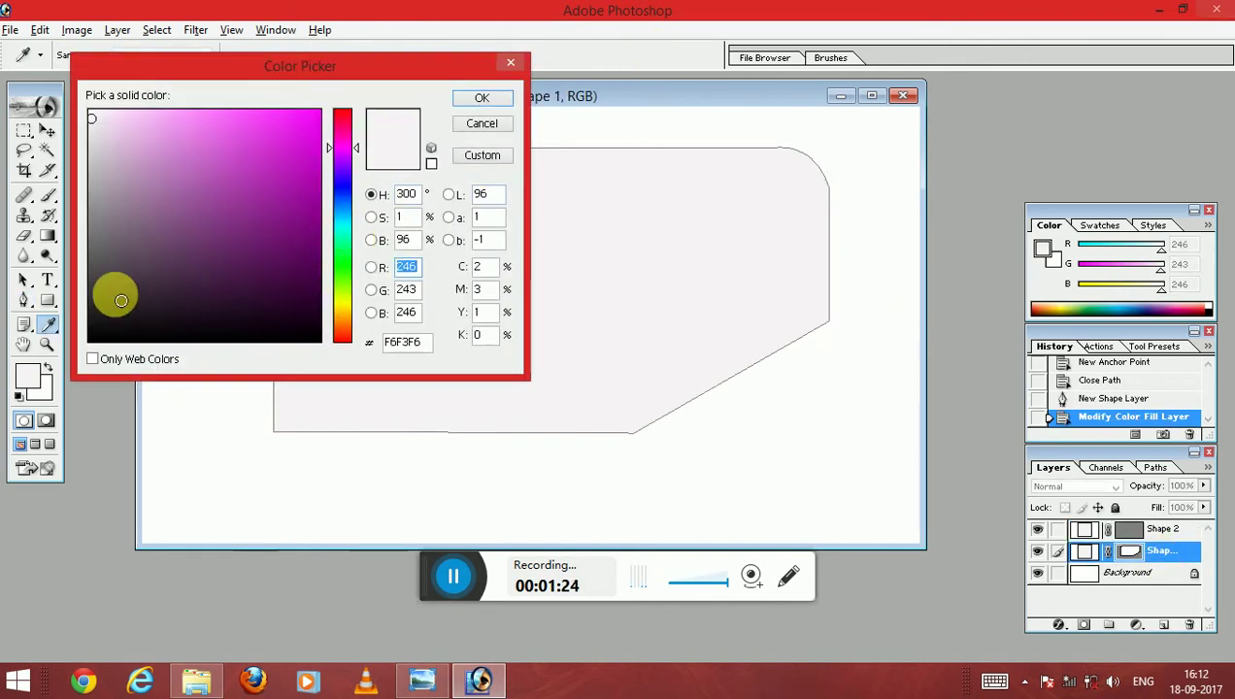
left_click(109, 334)
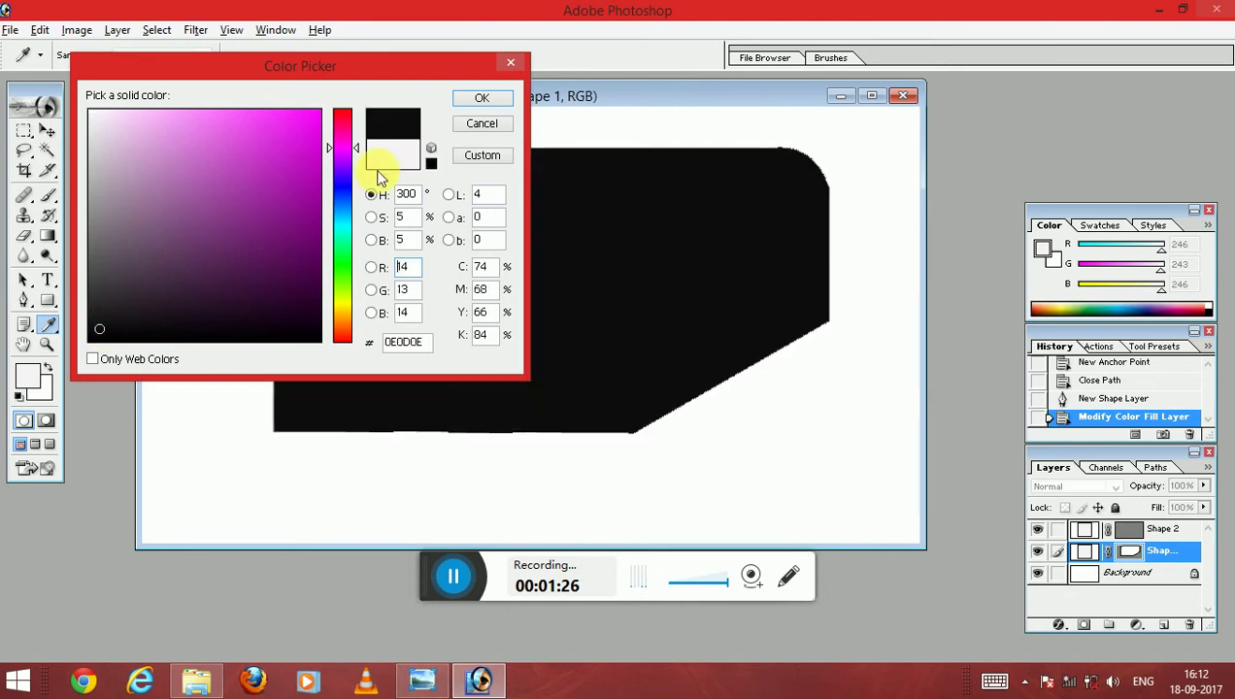
left_click(482, 98)
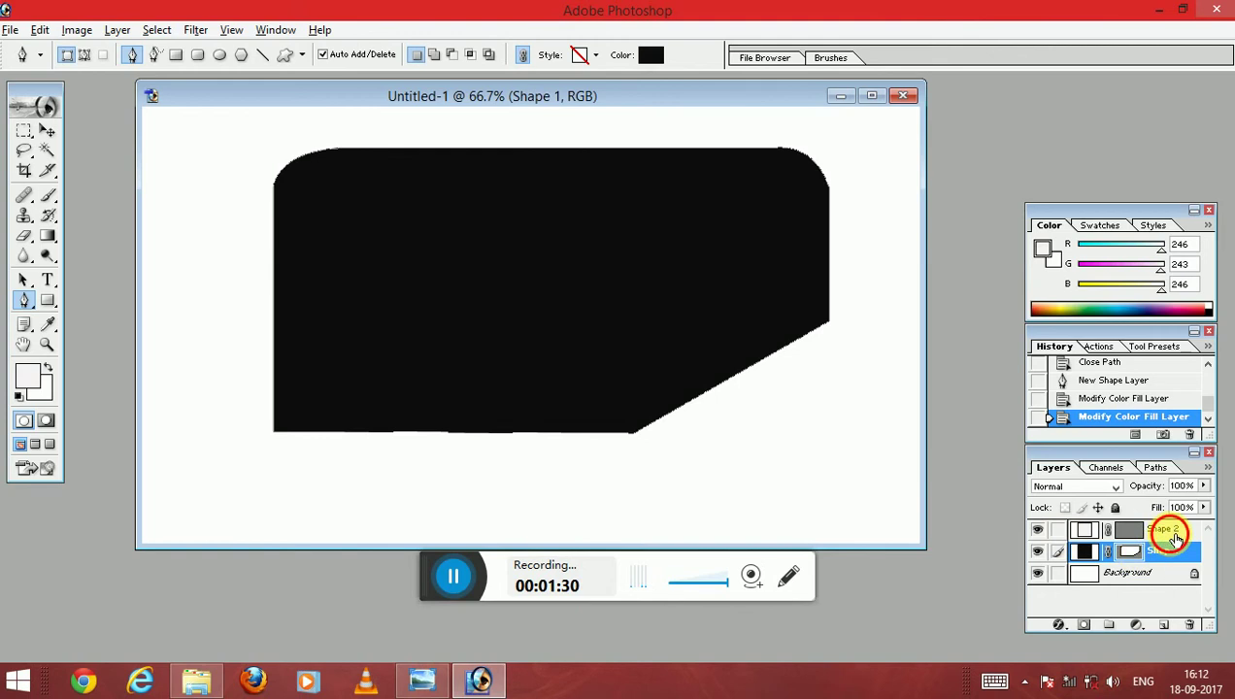
Delete the stray empty Shape 2 layer.
left_click(1163, 530)
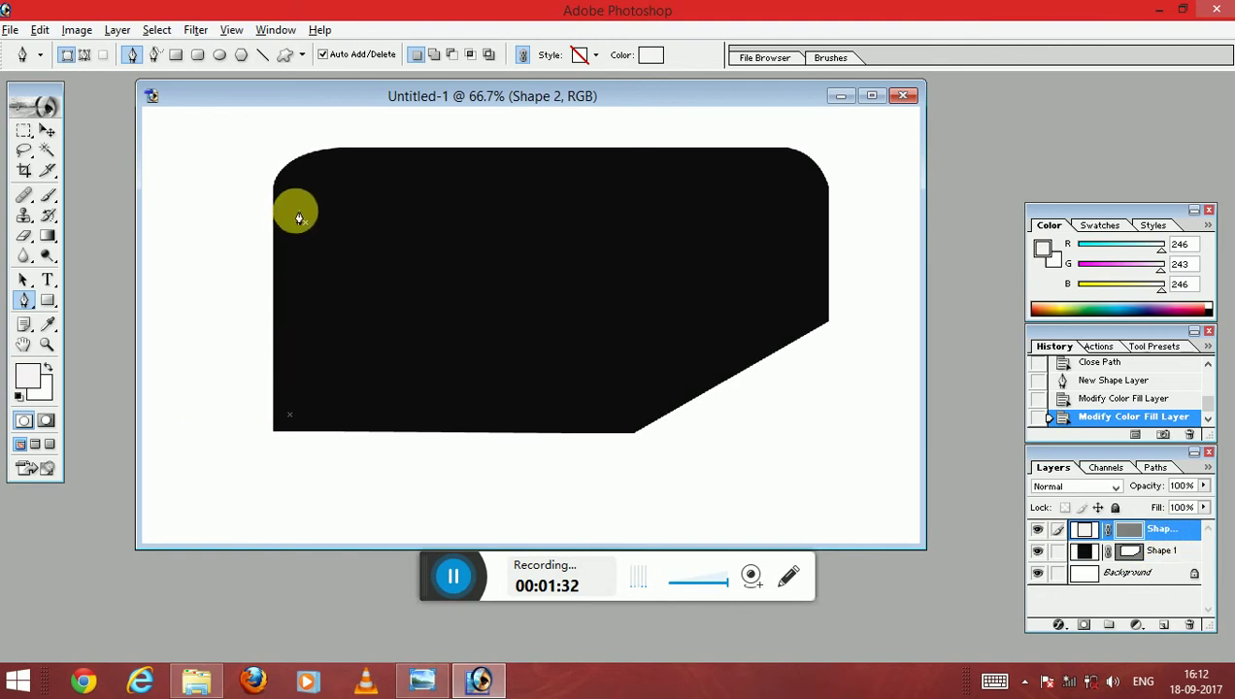
left_click(1177, 533)
left_click_drag(1177, 533, 1197, 637)
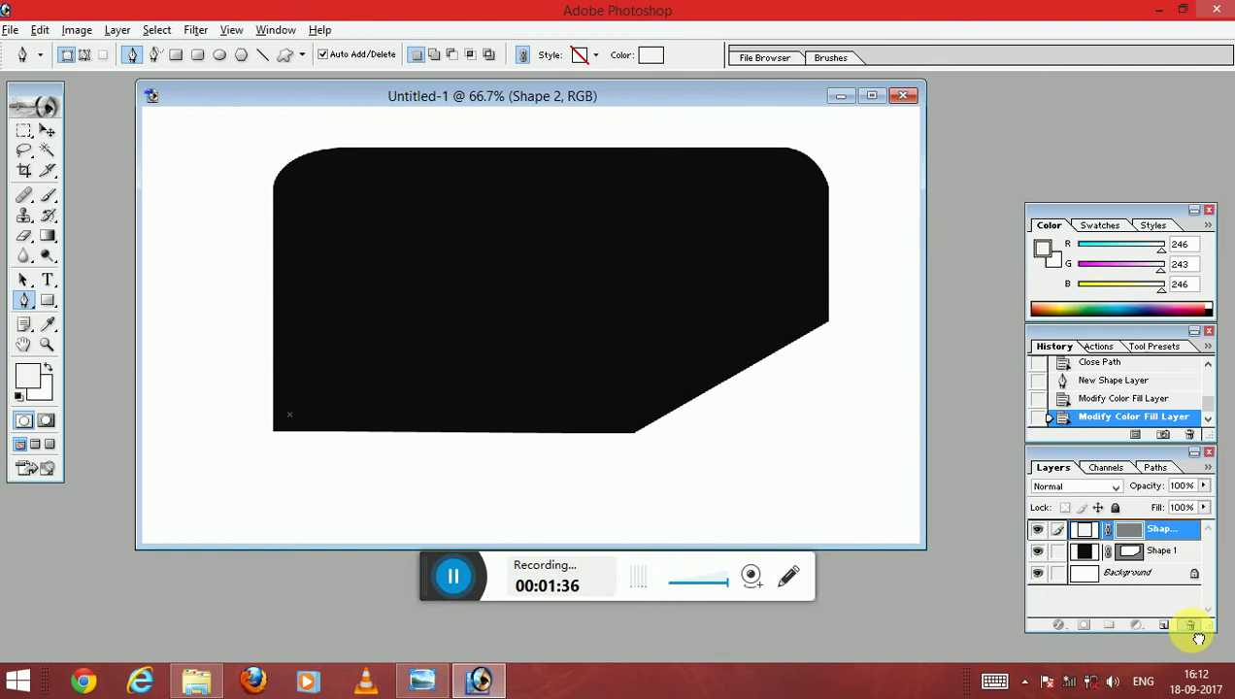
left_click(1199, 638)
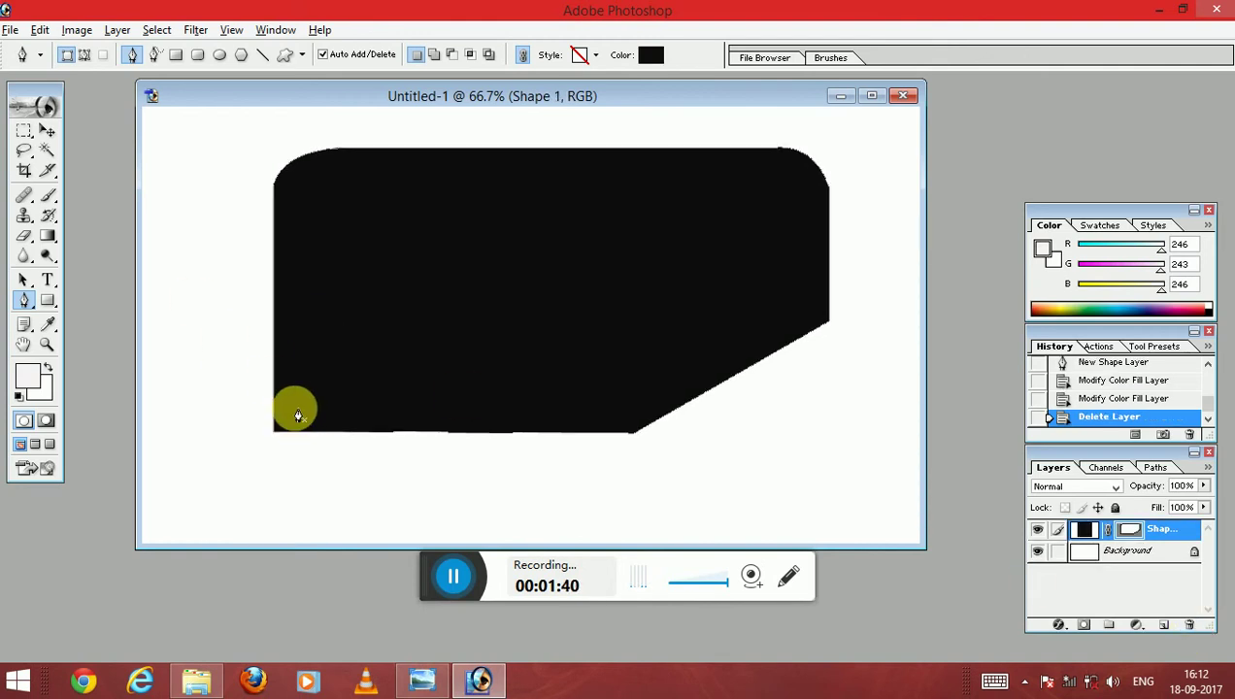
Draw the inset outline's left edge and rounded top corners inside the black card.
left_click(294, 407)
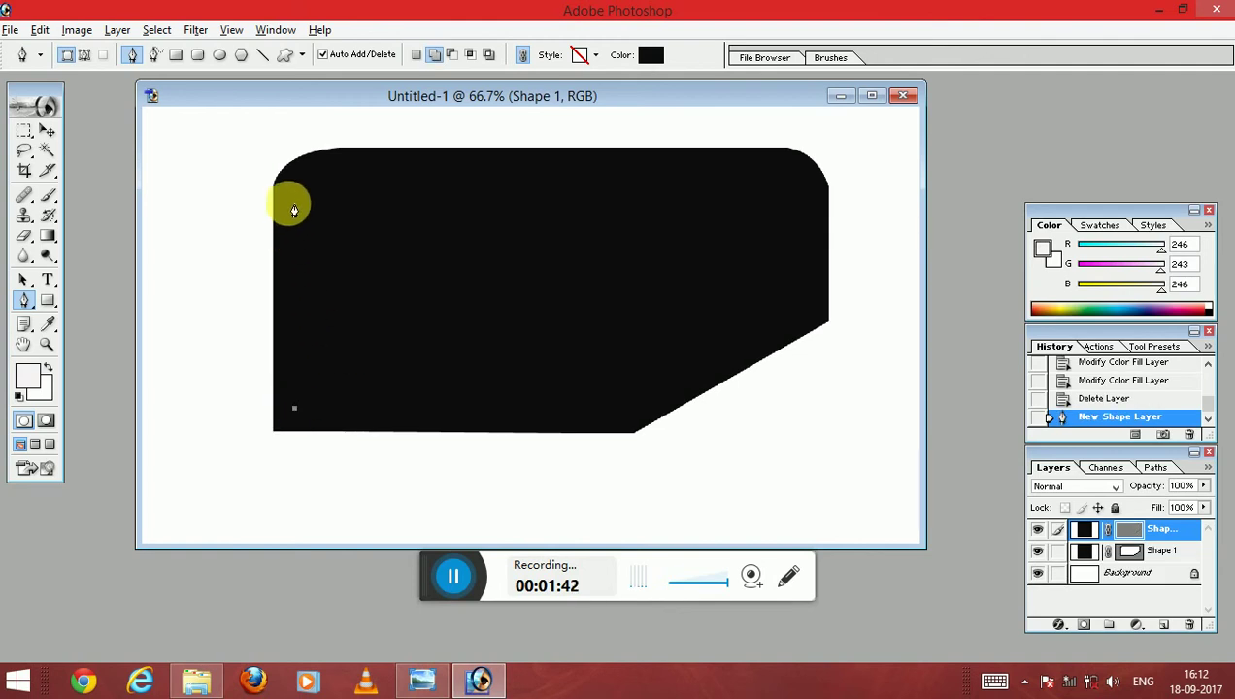
left_click(294, 193)
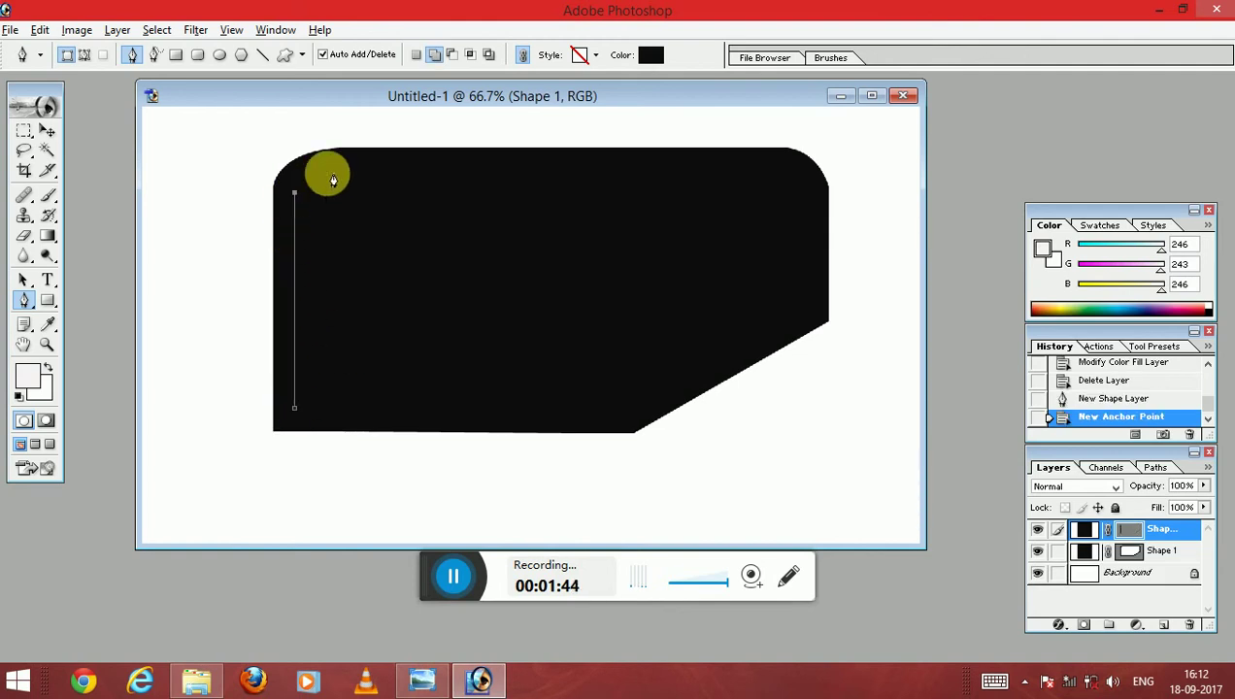
left_click_drag(344, 176, 378, 171)
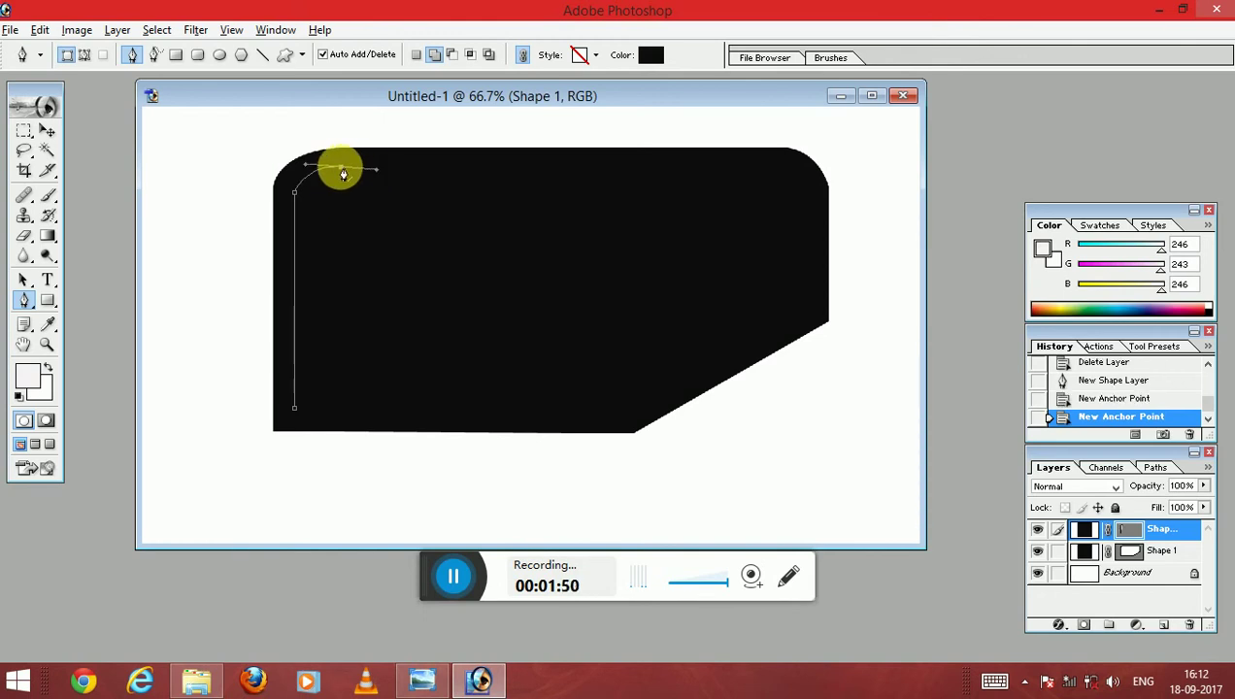
left_click(342, 175)
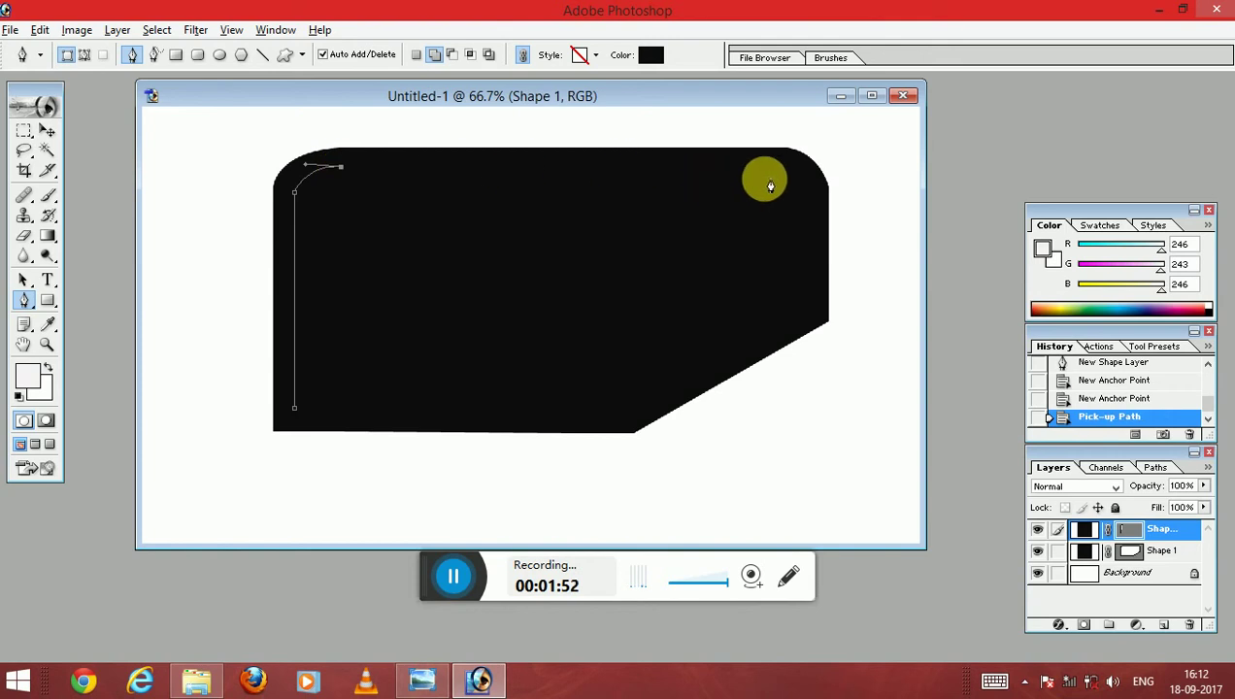
left_click(778, 167)
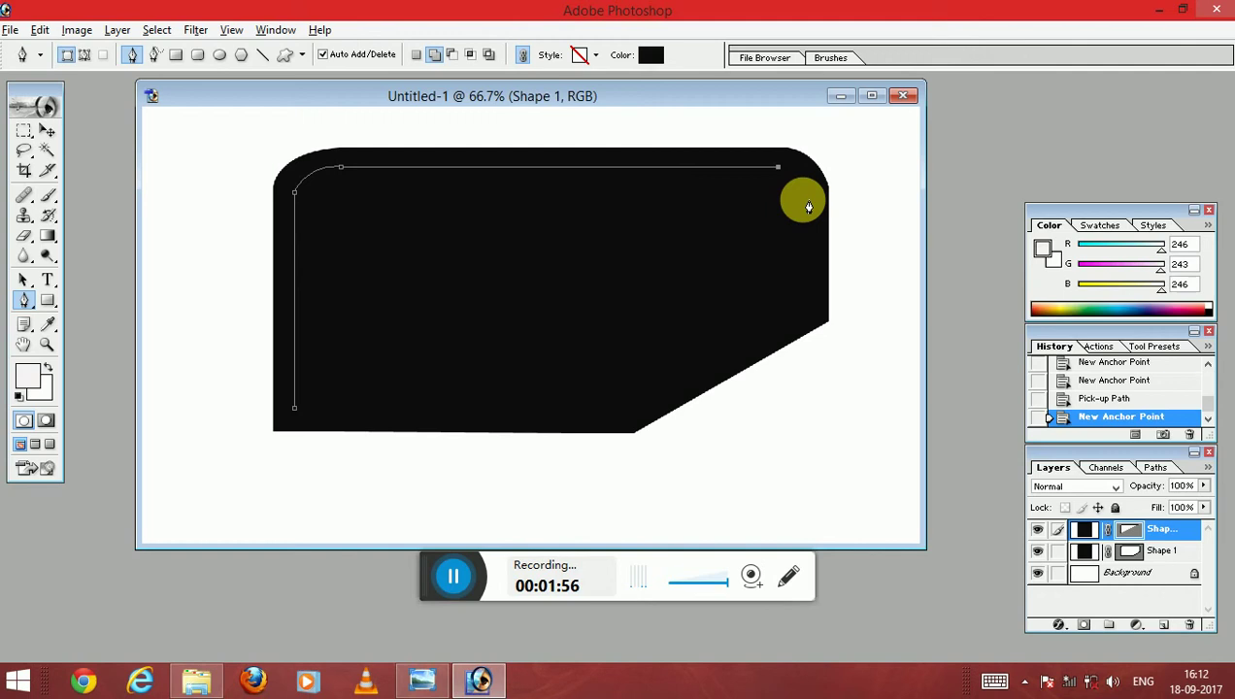
left_click_drag(804, 195, 804, 233)
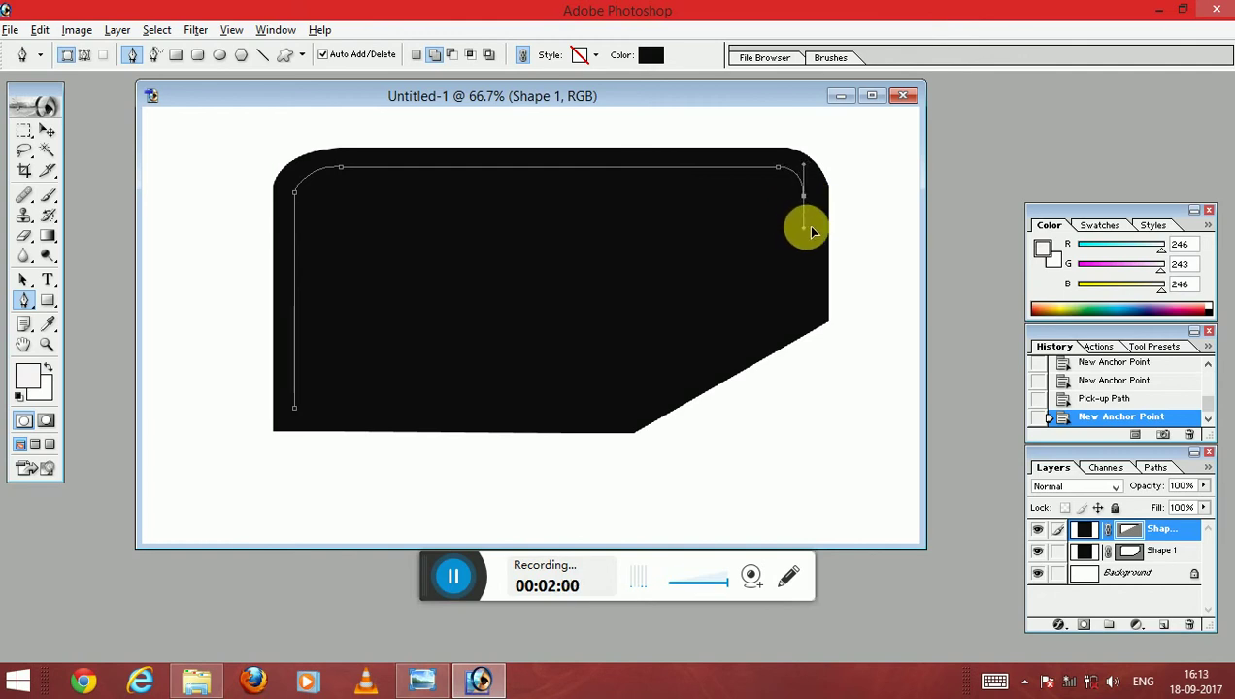
left_click_drag(803, 233, 807, 208)
left_click(803, 194)
Finish the inset outline down the right edge and diagonal cut, closing the path.
left_click(802, 303)
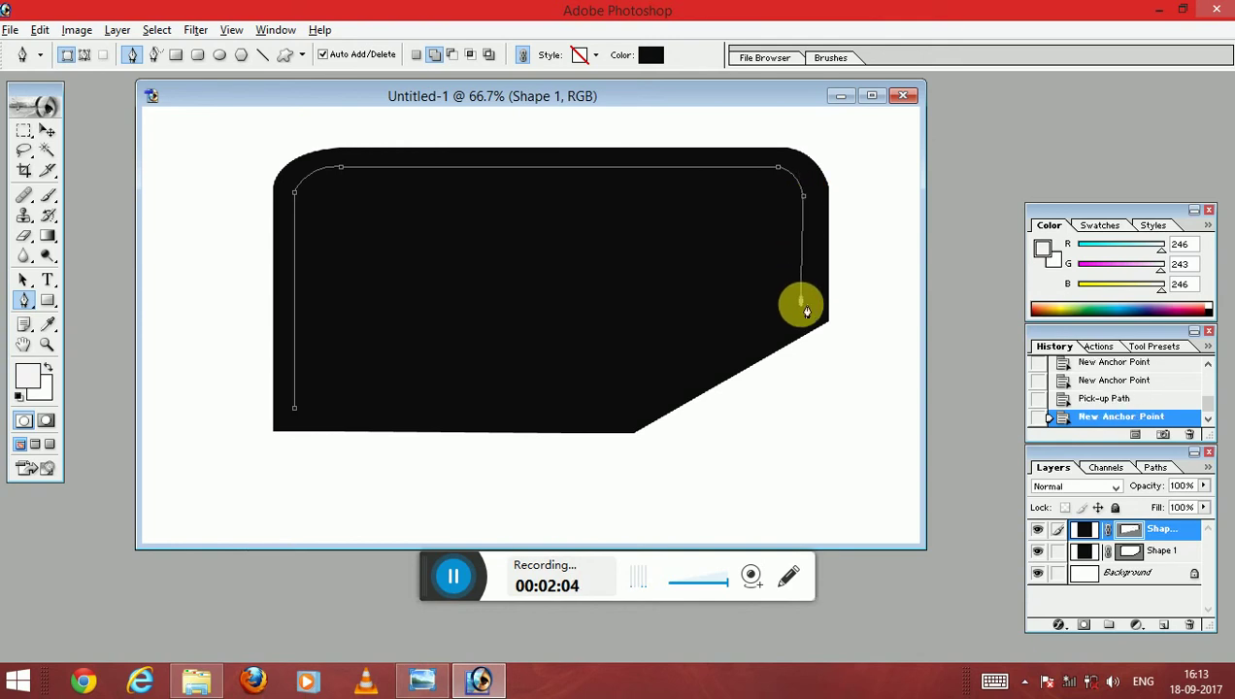
key("ctrl+z")
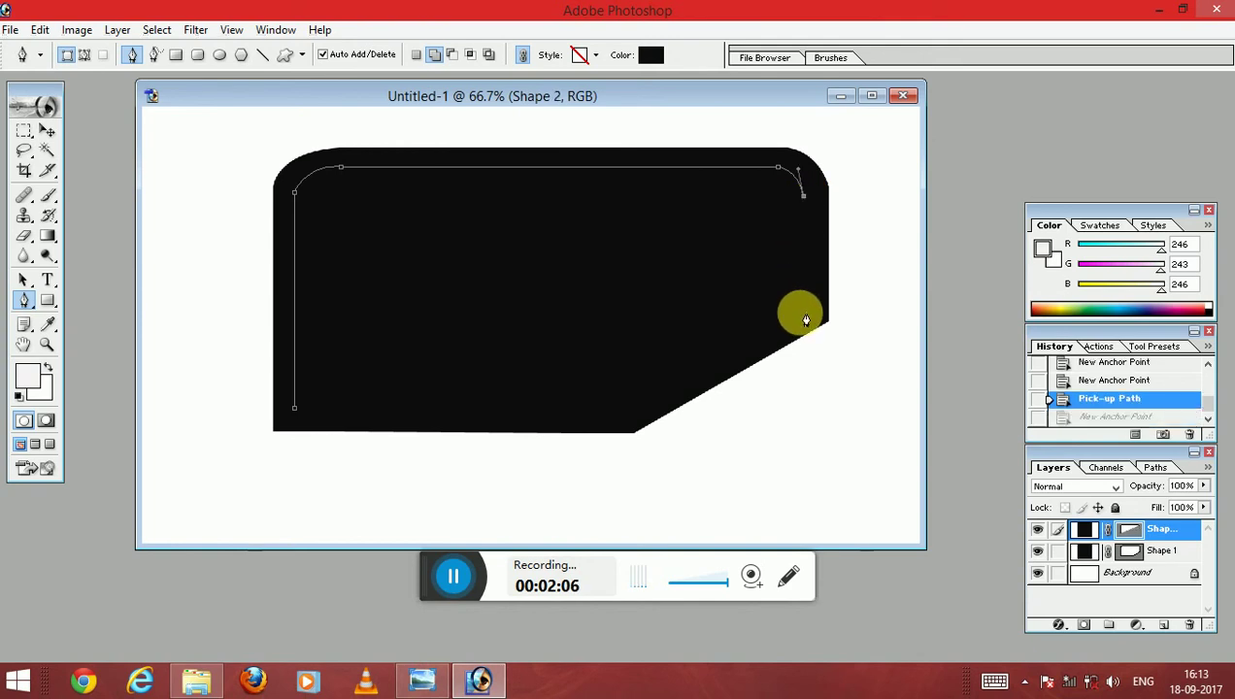
left_click(803, 317)
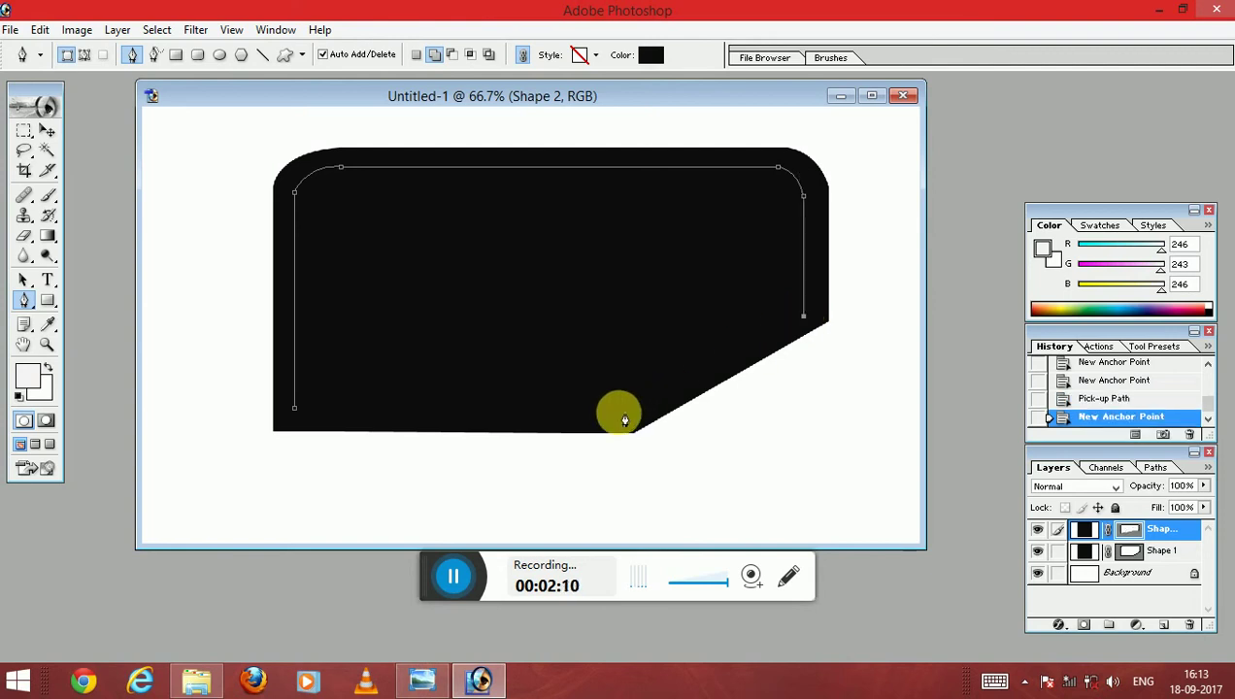
left_click(619, 415)
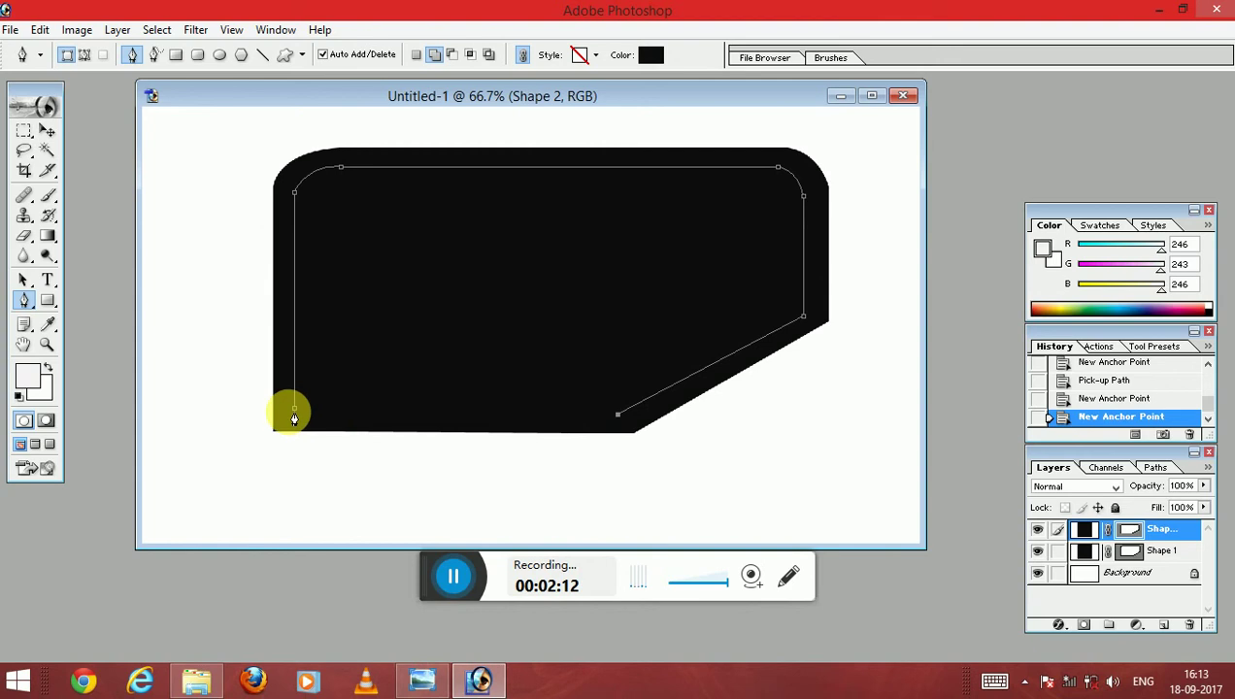
left_click(297, 413)
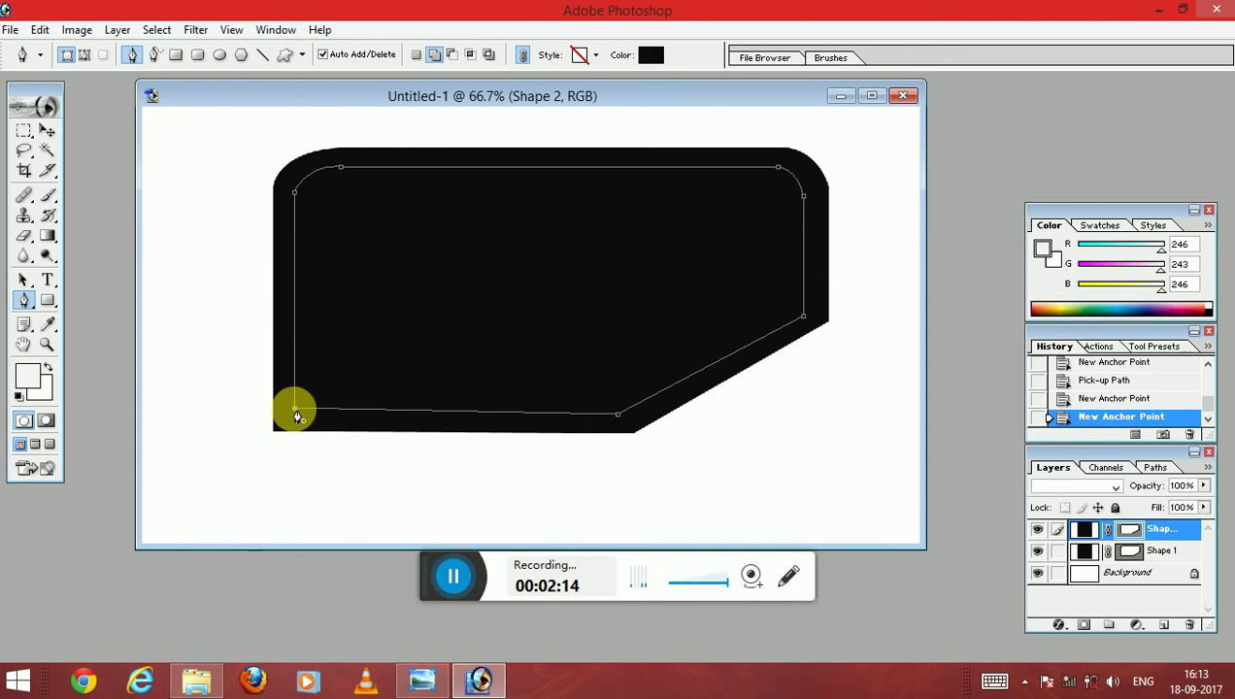
key("ctrl+z")
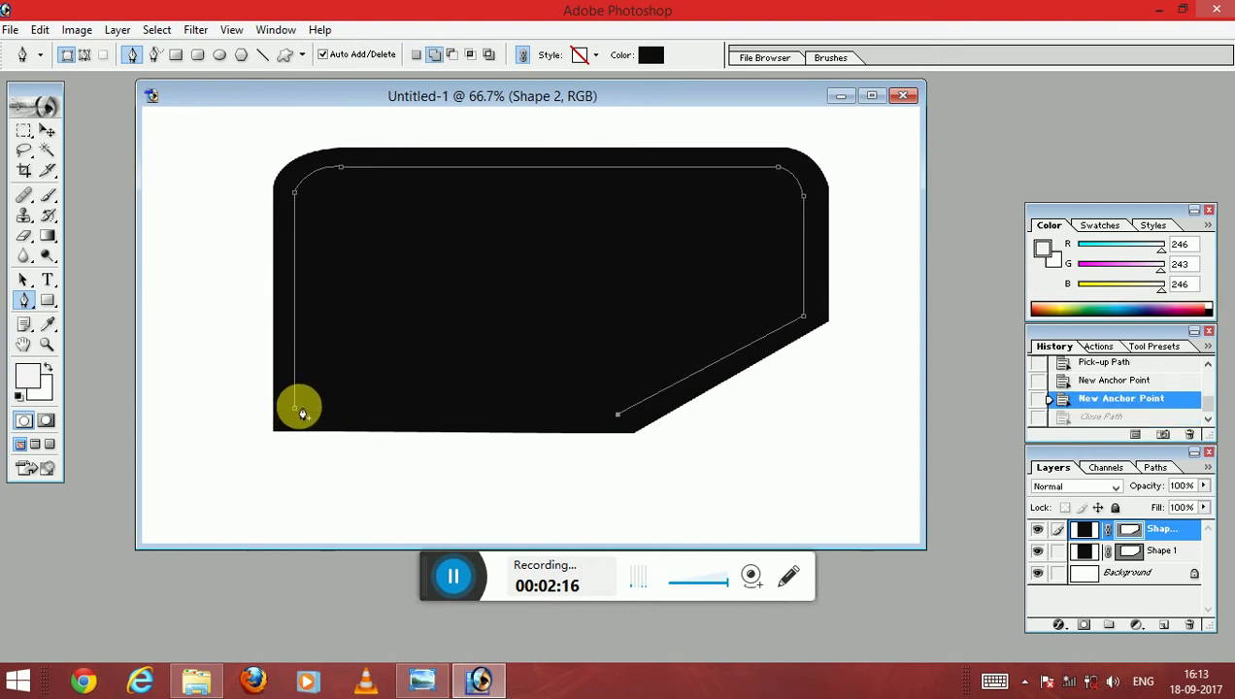
left_click(299, 414)
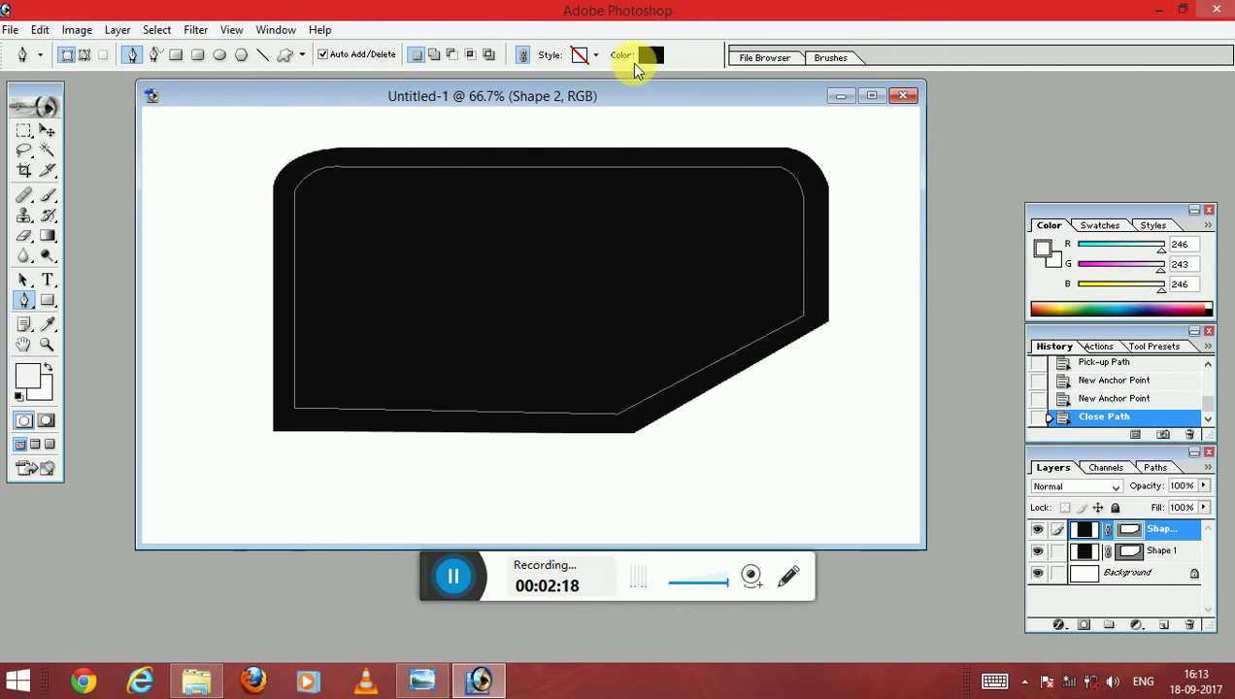
Fill the inner Shape 2 with bright yellow #F0F809, leaving a black border.
left_click(650, 55)
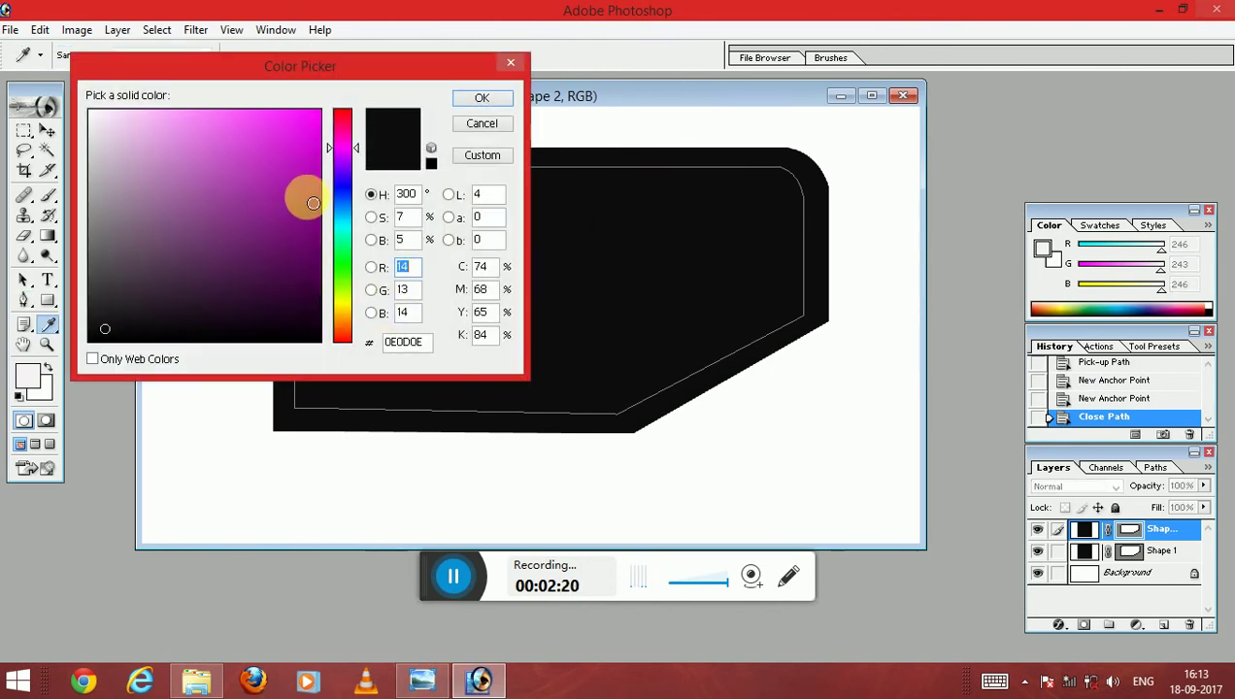
left_click(342, 303)
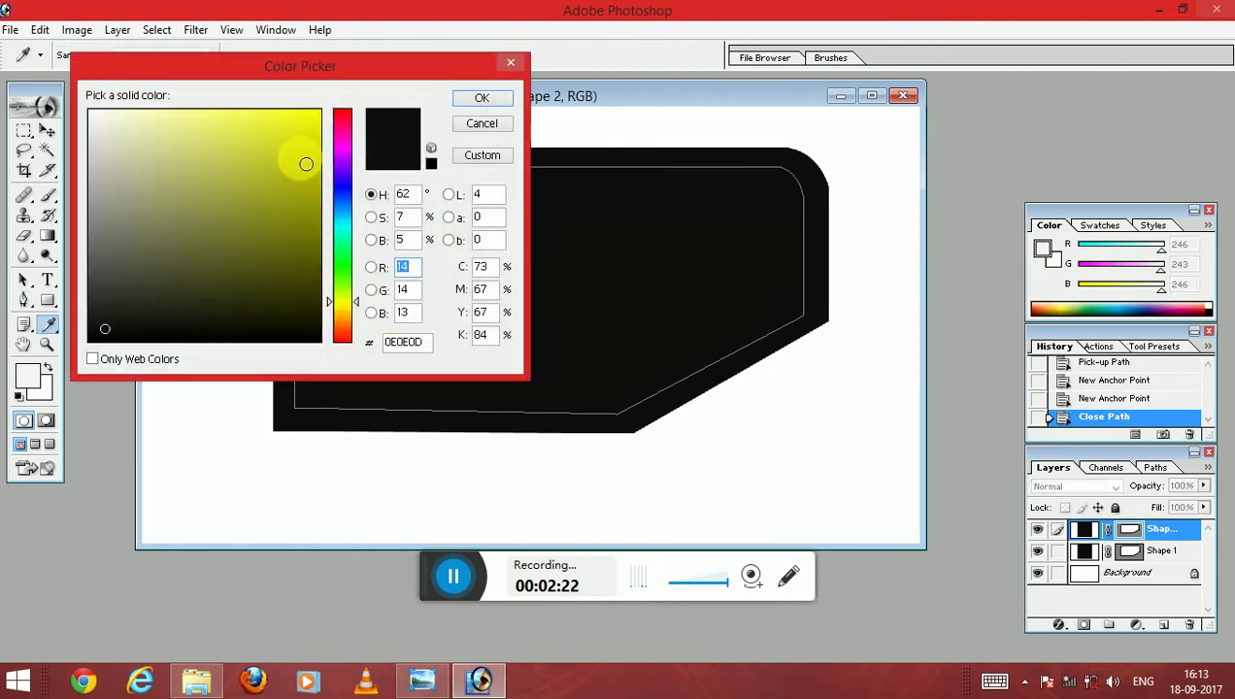
left_click(313, 117)
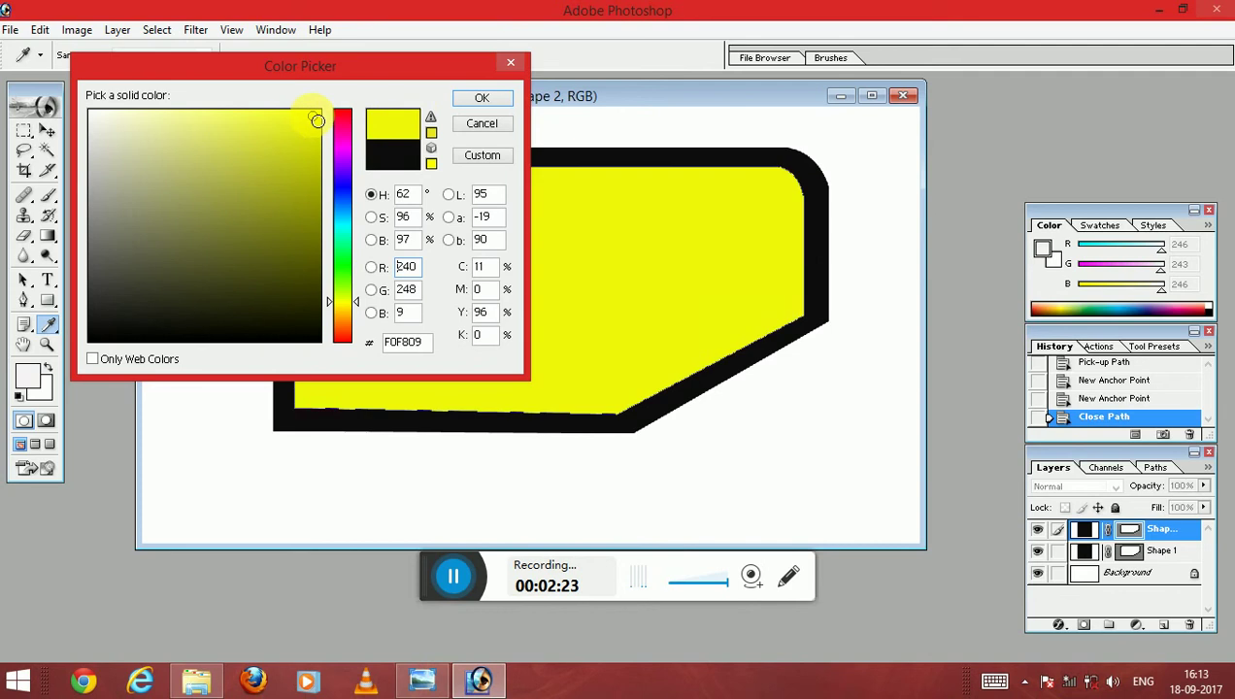
left_click(481, 97)
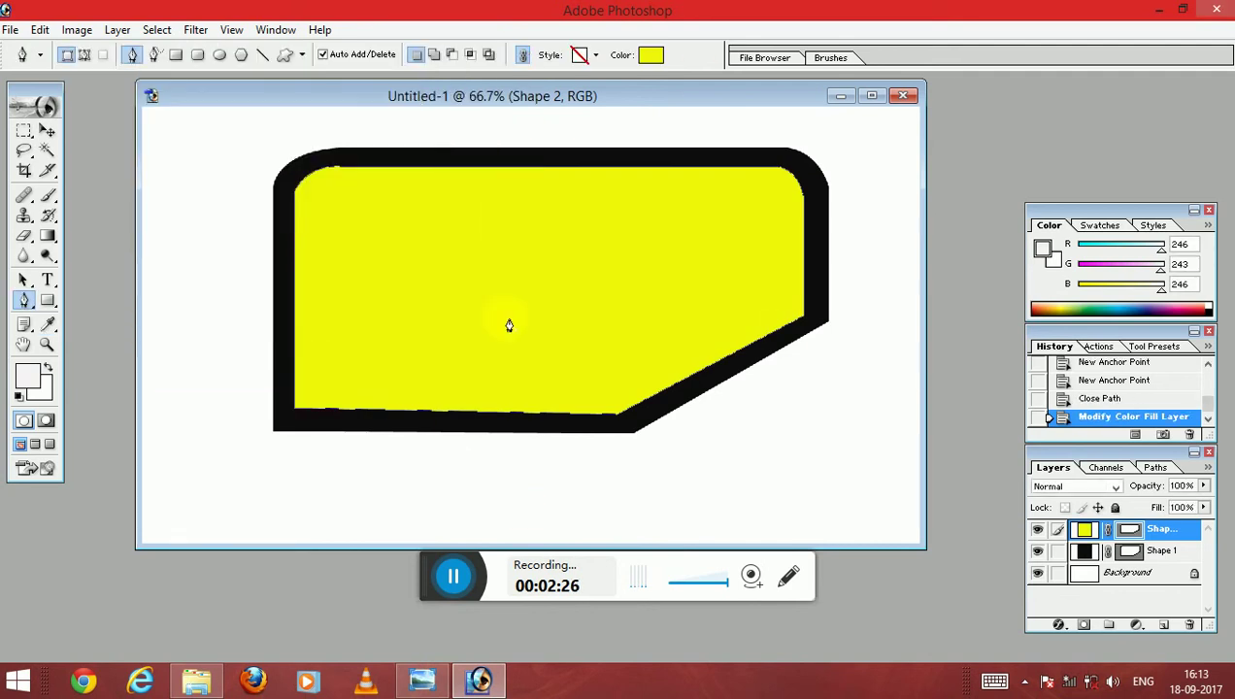
left_click(178, 61)
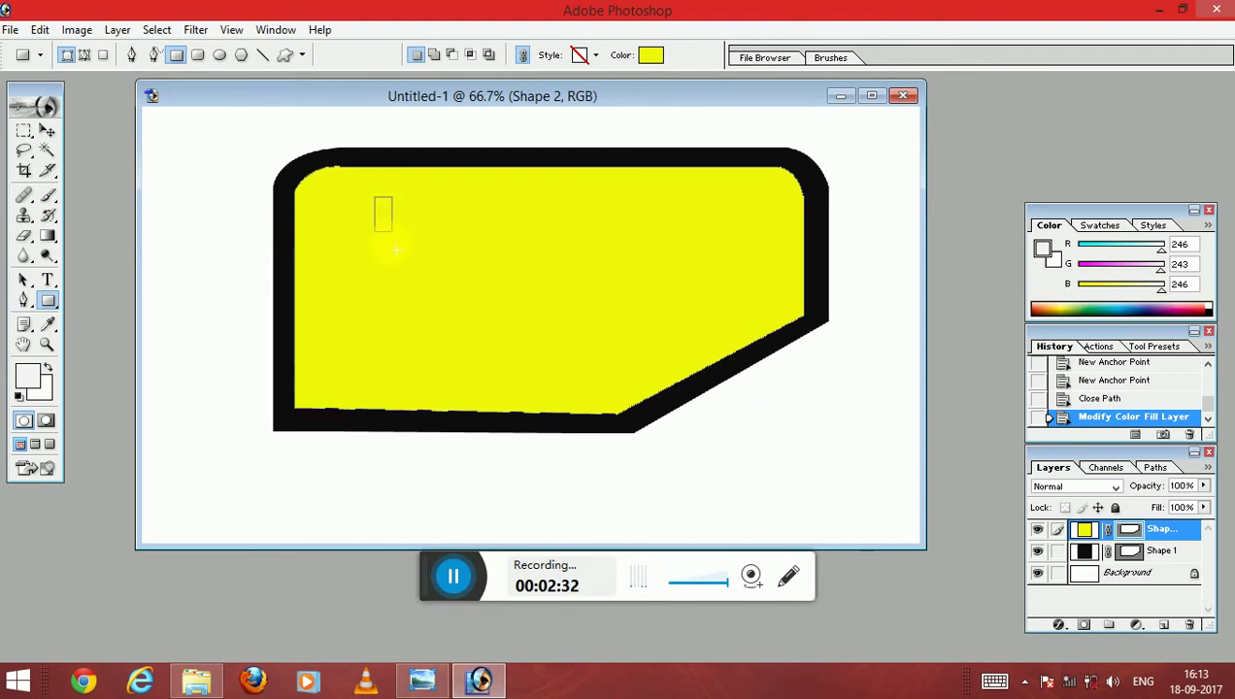
Draw a tall narrow rectangle on the card's left side and adjust its height.
left_click_drag(394, 292, 411, 340)
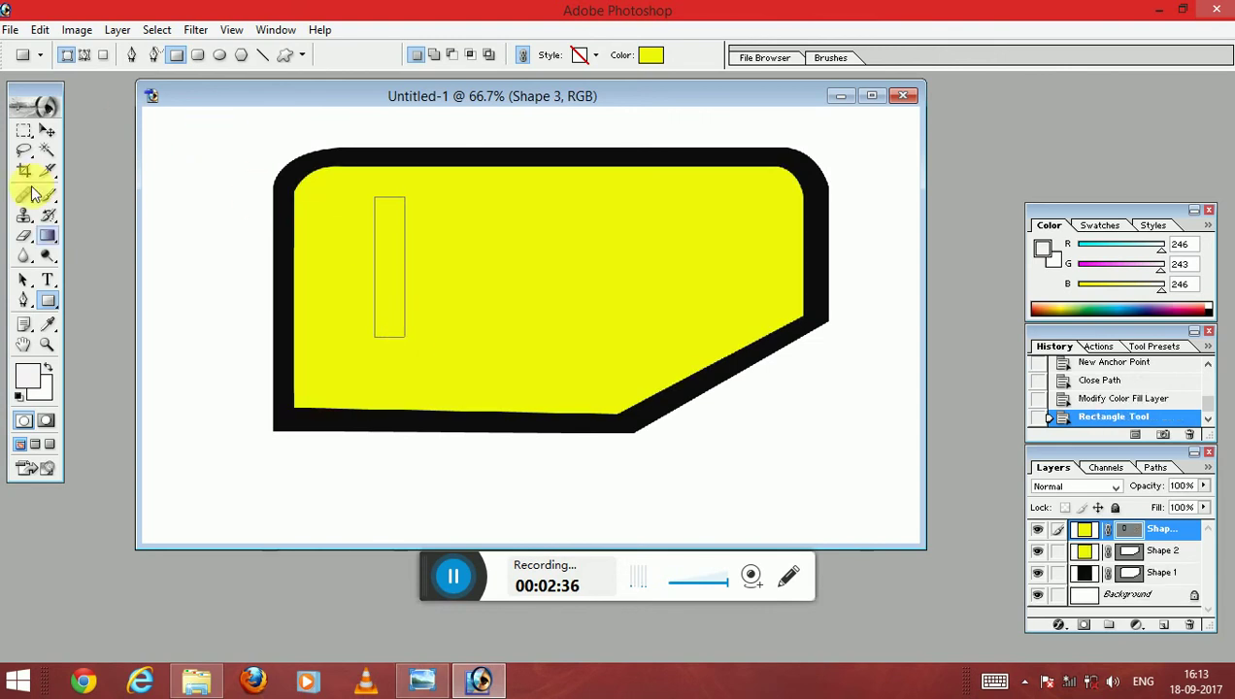
left_click(46, 130)
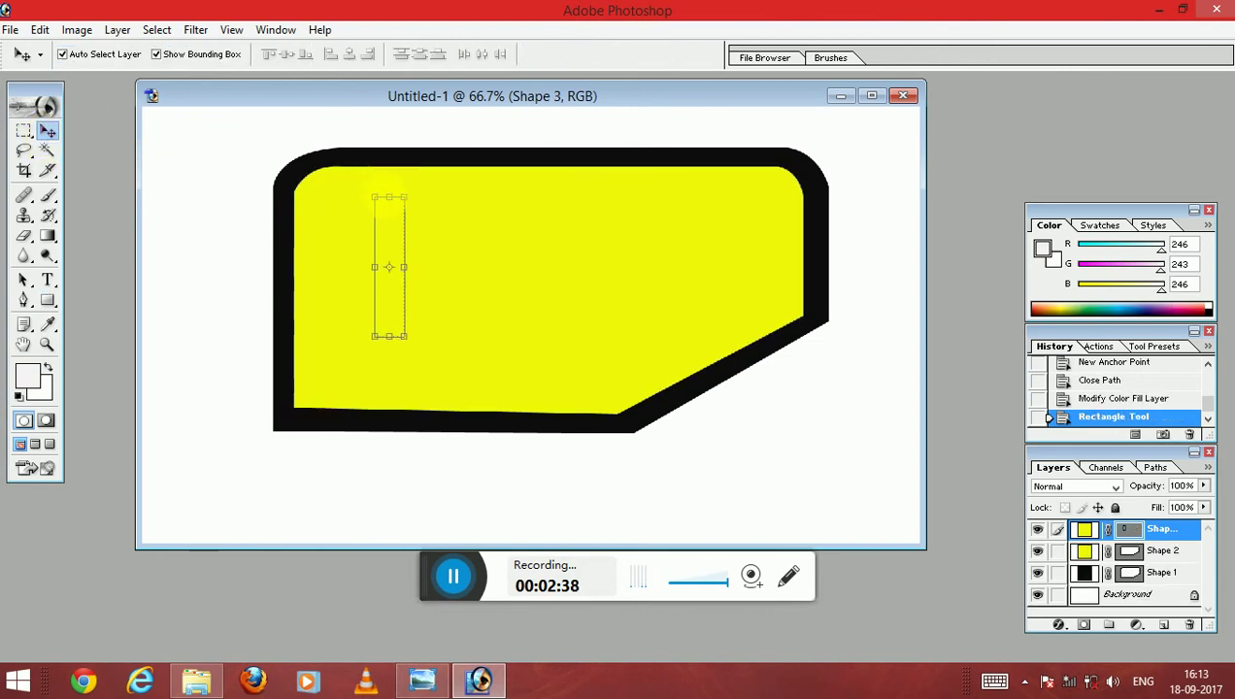
left_click_drag(389, 198, 390, 229)
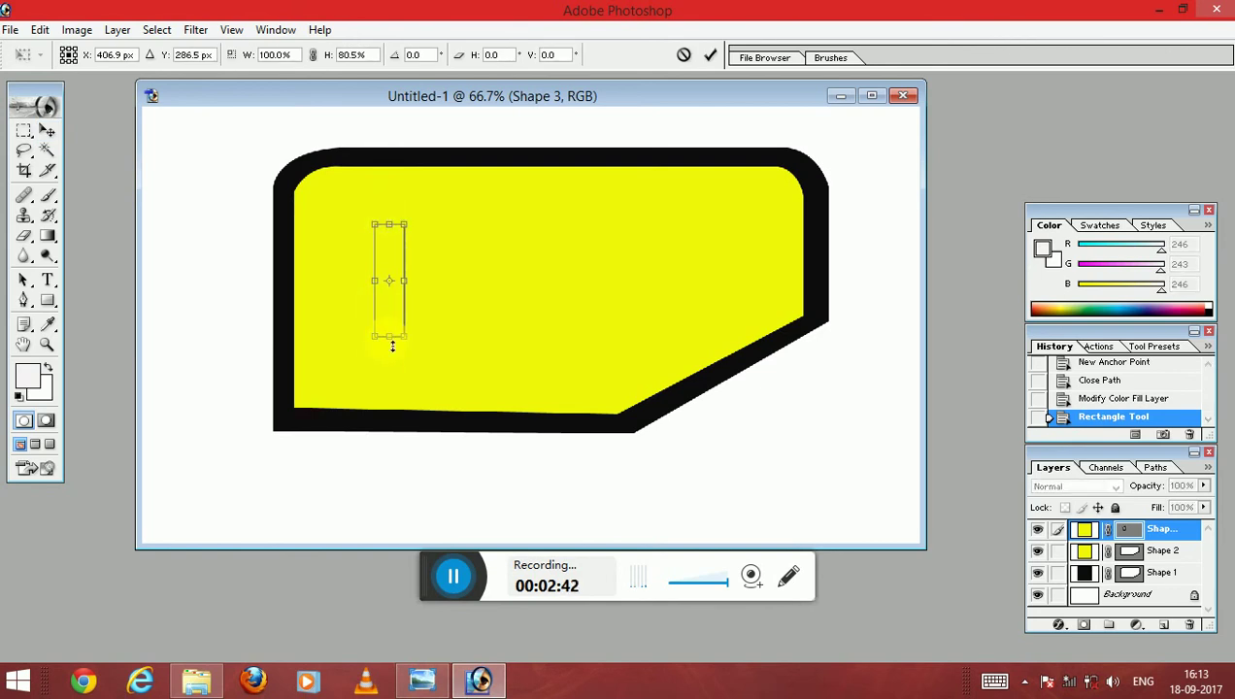
left_click_drag(397, 348, 393, 354)
left_click(285, 280)
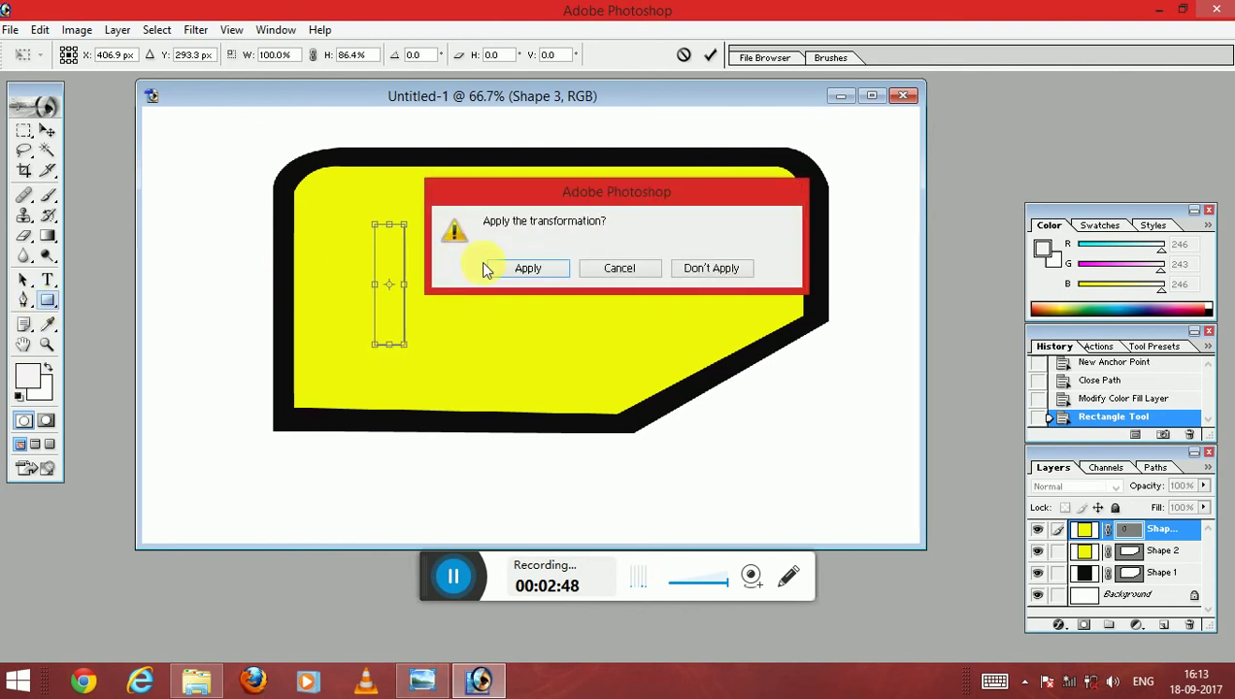
left_click(512, 275)
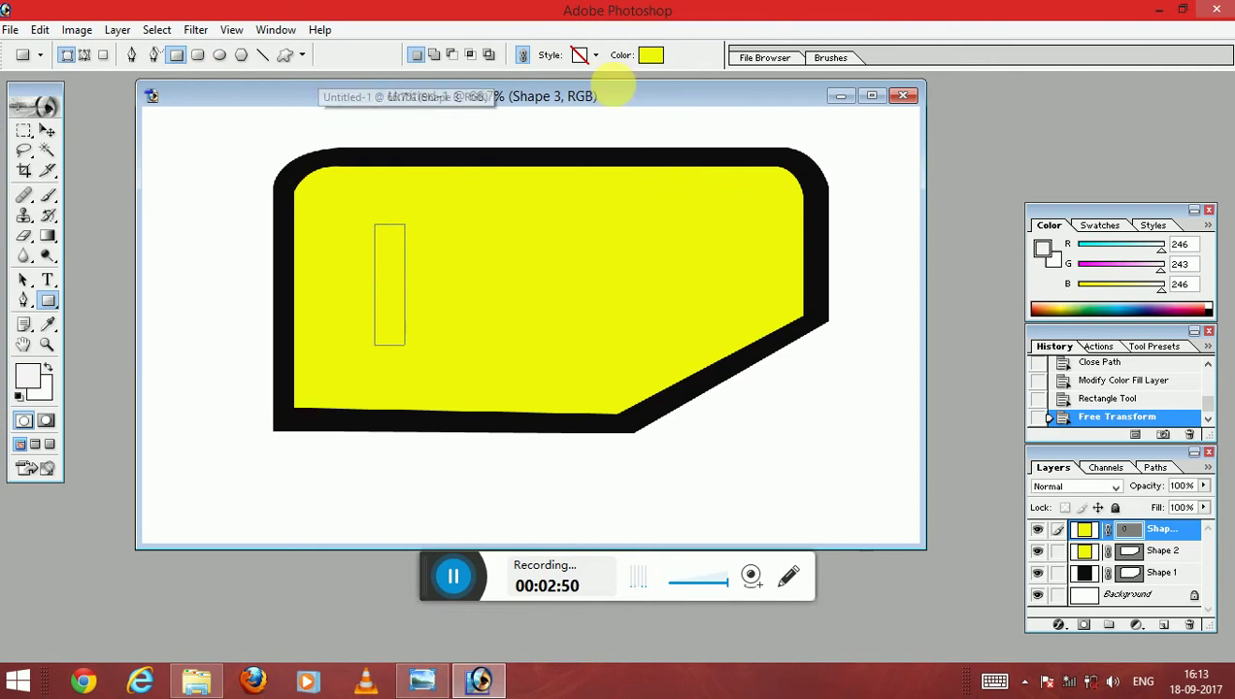
Fill the tall bar blue (#098AF8).
left_click(650, 57)
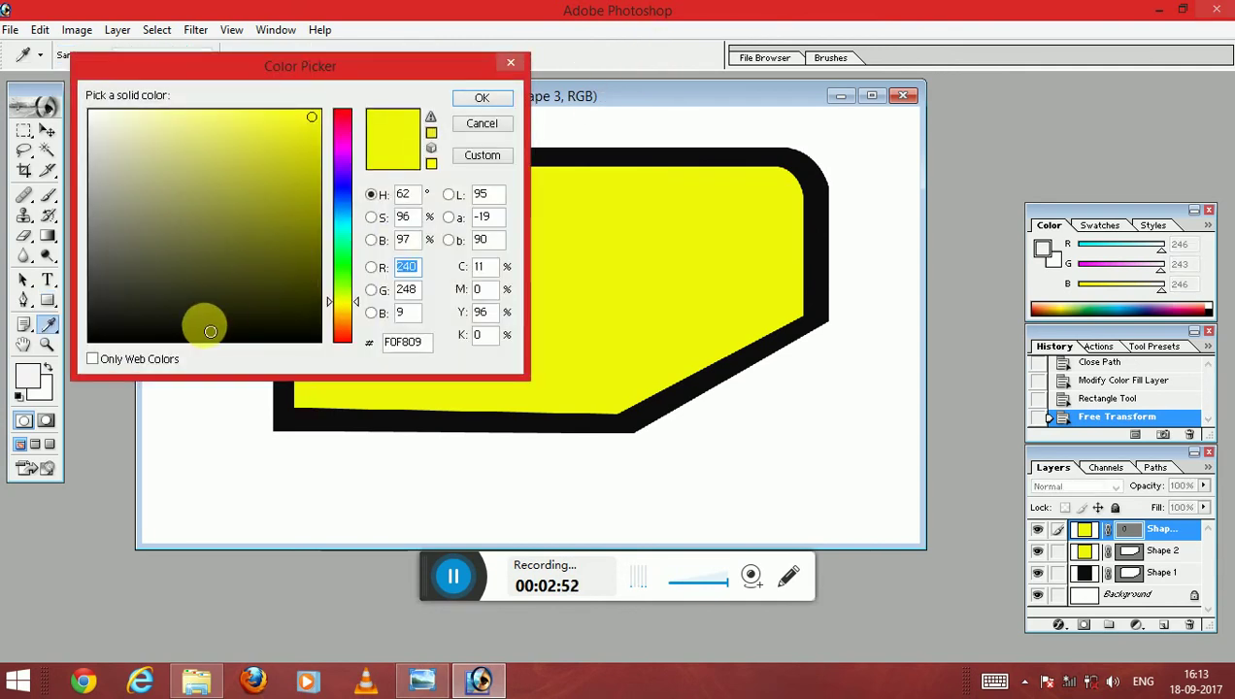
left_click_drag(341, 233, 341, 206)
left_click(485, 101)
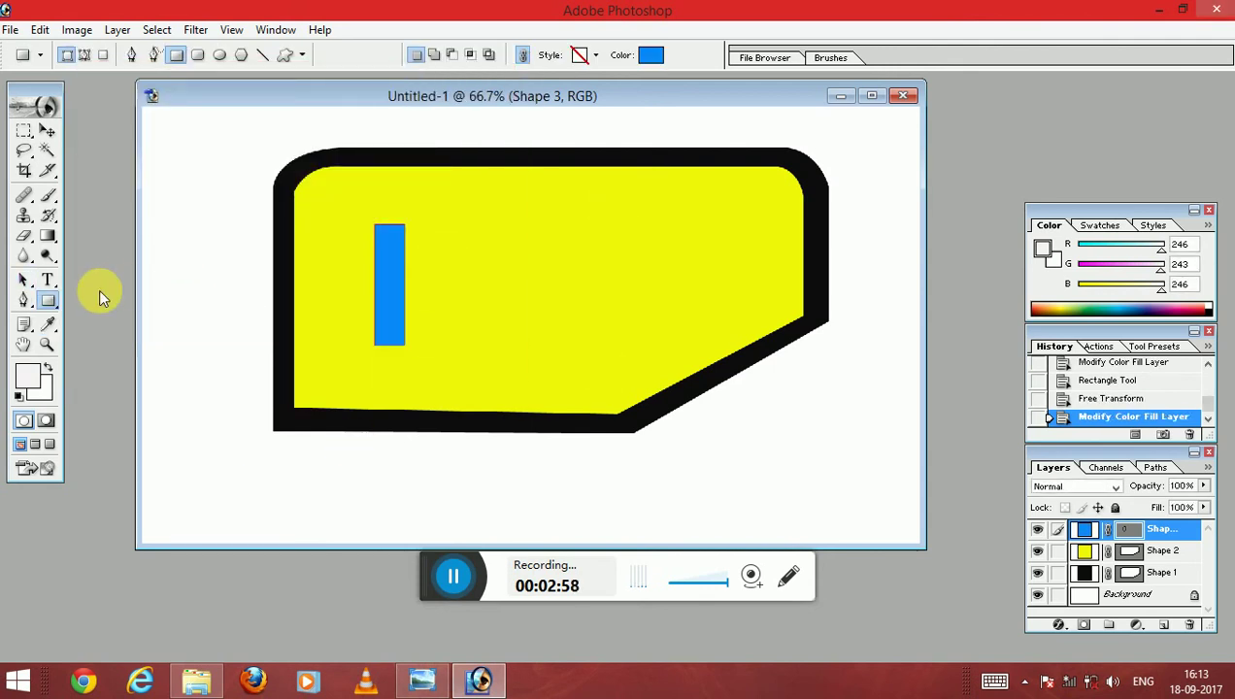
Rotate the blue bar about 6.6° and draw a short rectangle across its lower part.
left_click(48, 131)
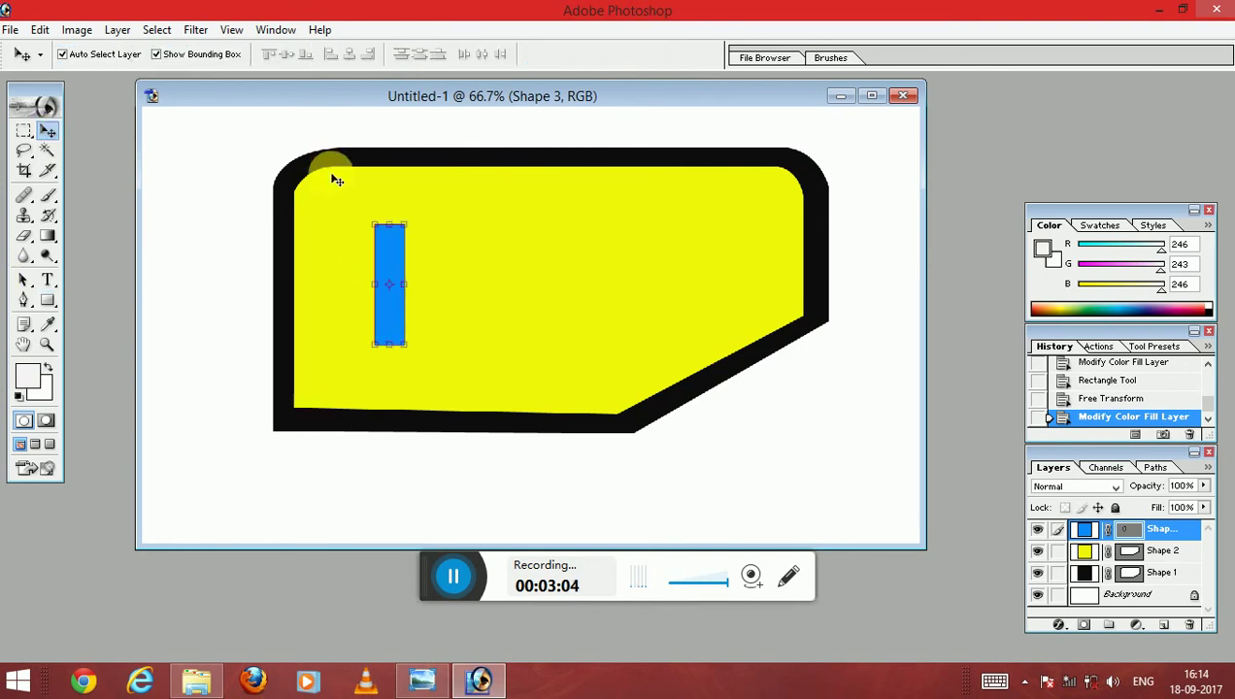
left_click(393, 212)
left_click_drag(402, 213, 398, 213)
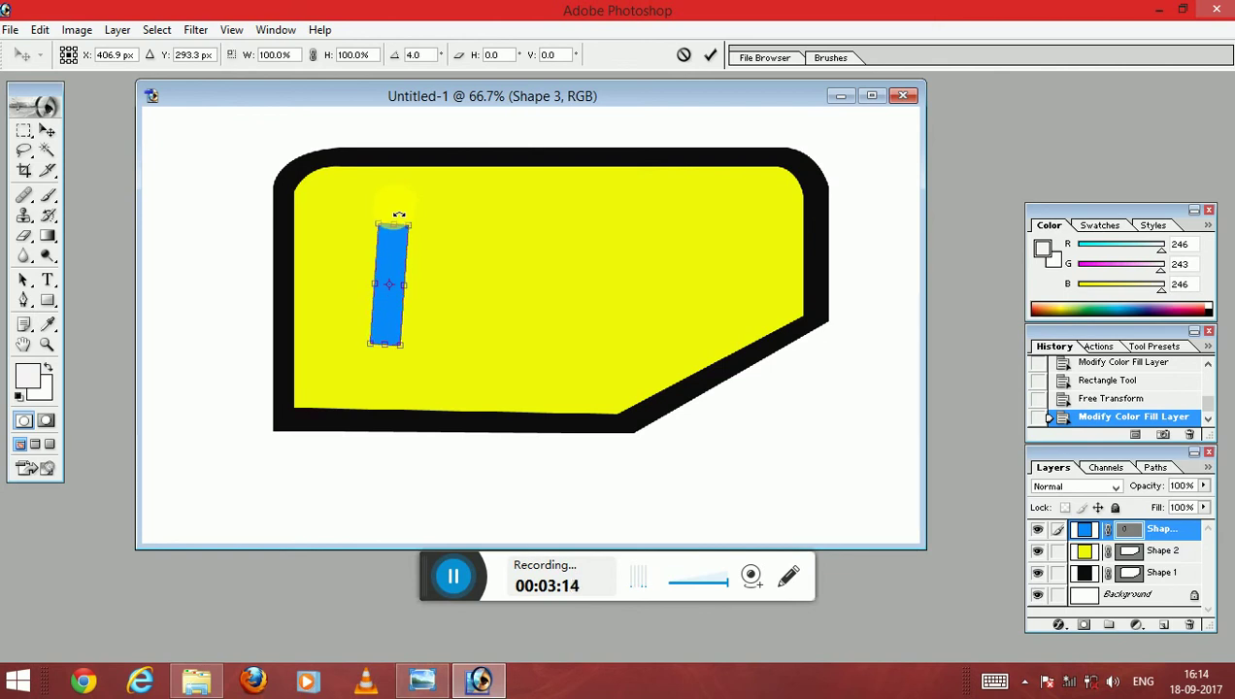
left_click(47, 301)
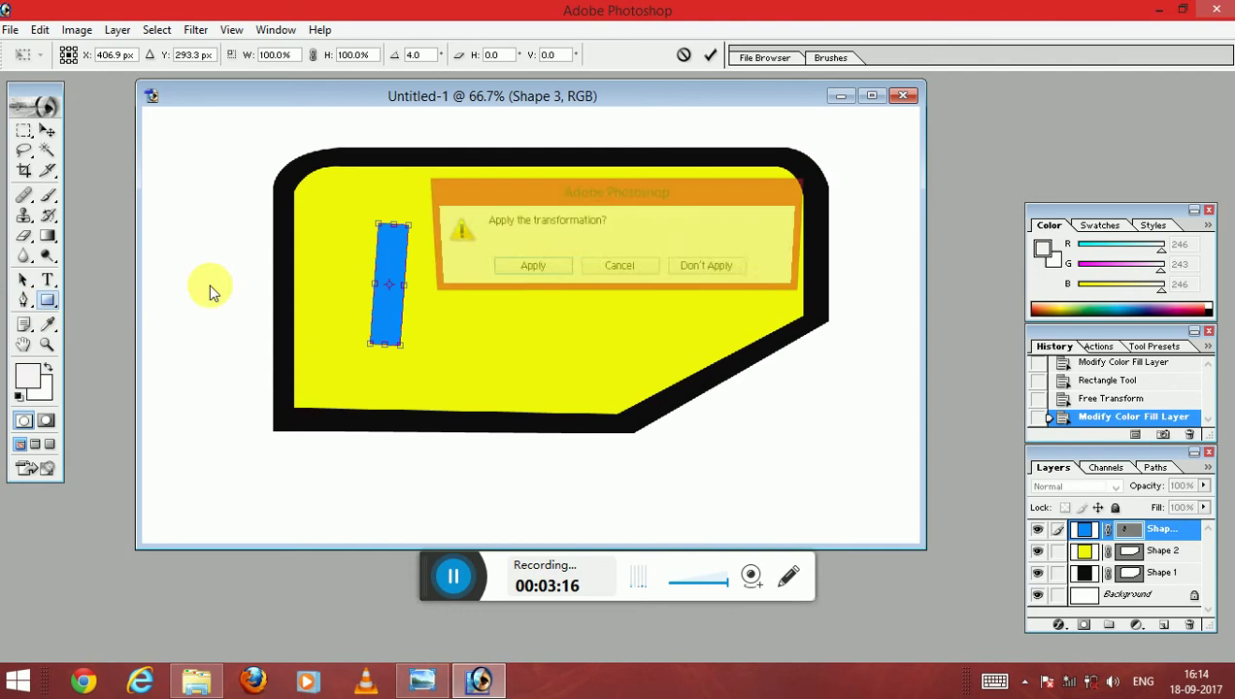
left_click(515, 272)
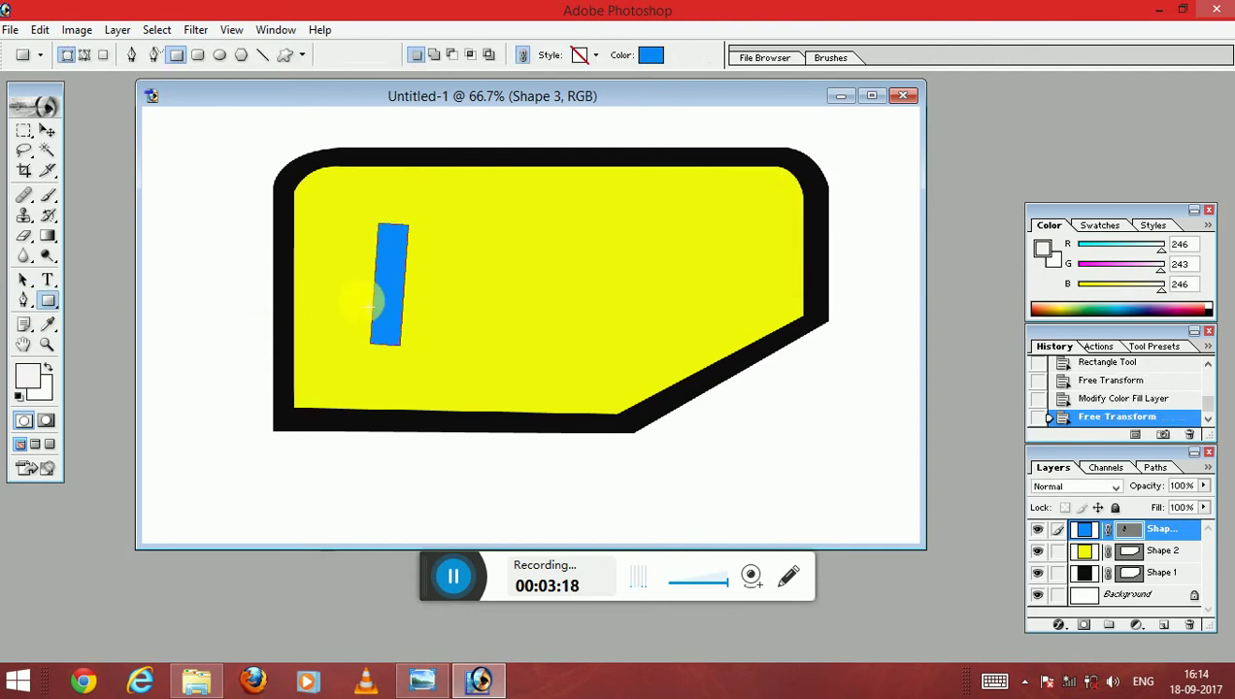
left_click_drag(346, 302, 396, 319)
left_click_drag(399, 316, 414, 328)
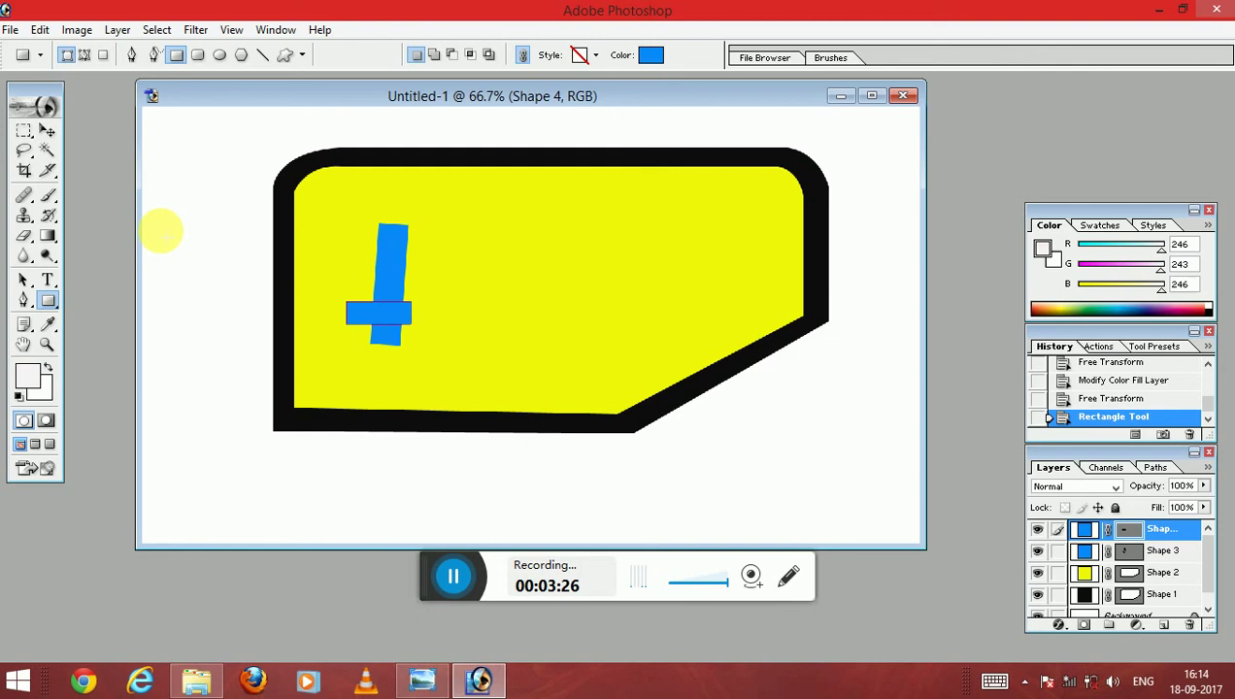
Shrink the small rectangle into a thin strip over the blue bar.
left_click(42, 137)
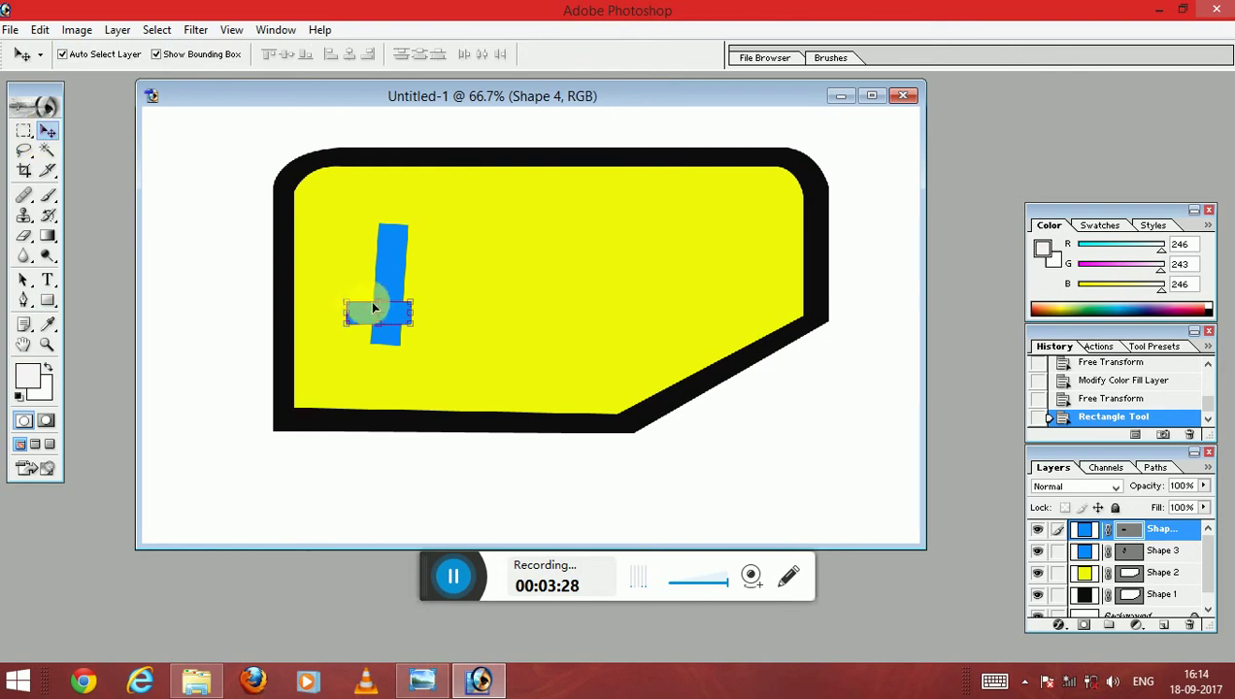
left_click_drag(383, 306, 383, 312)
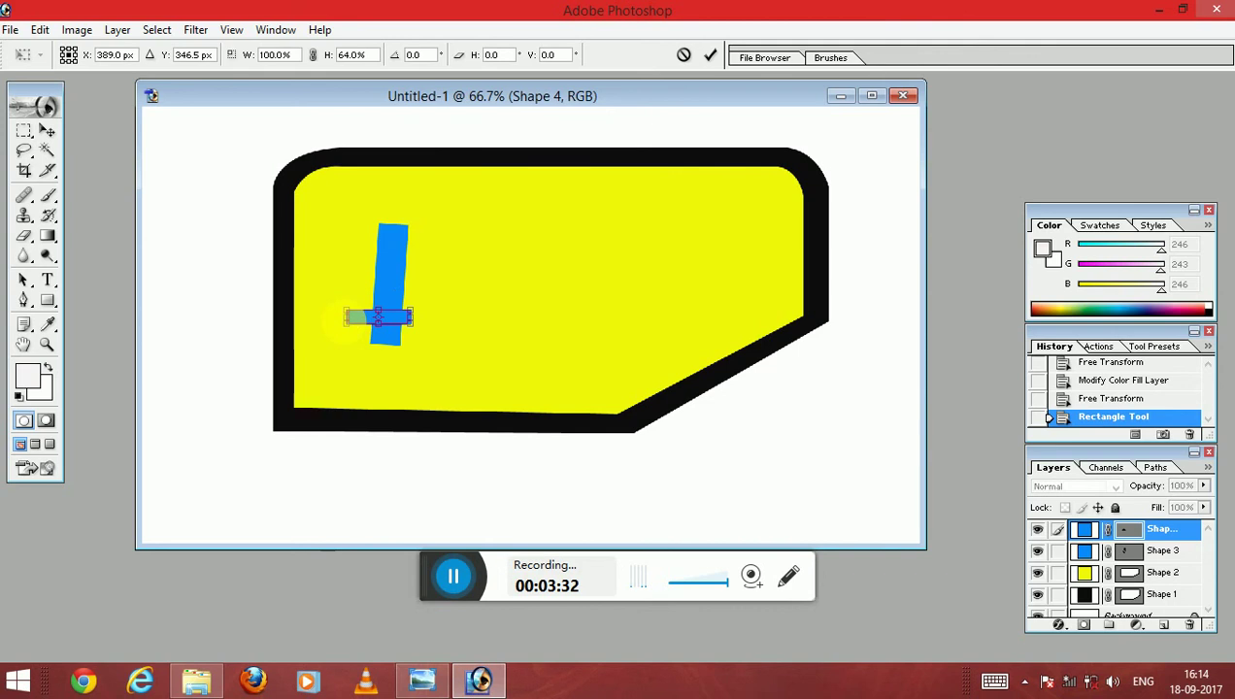
left_click_drag(353, 325, 408, 320)
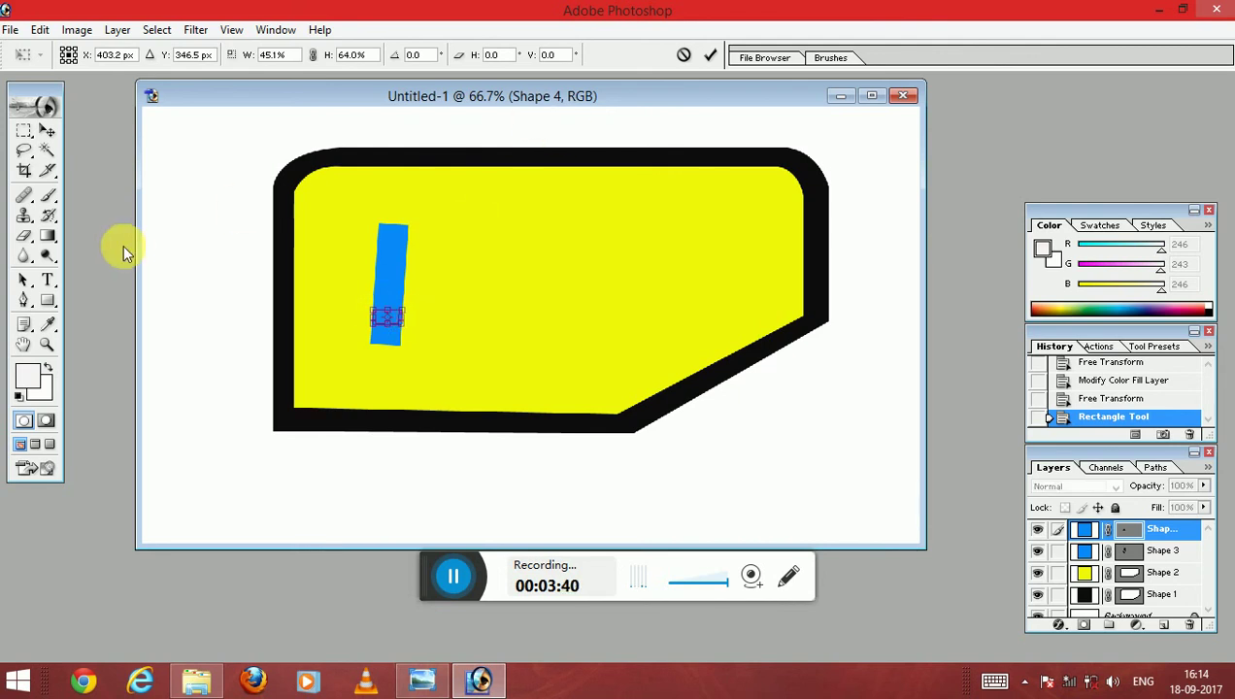
left_click(48, 303)
left_click(500, 267)
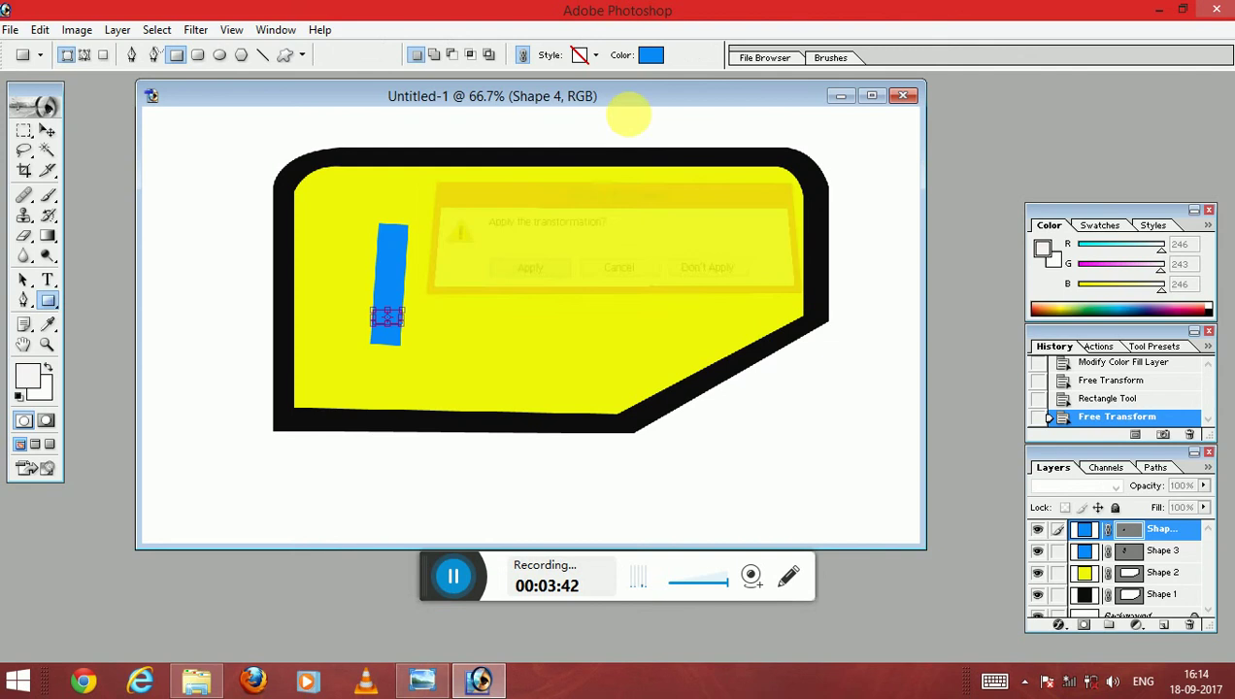
Change the small strip's fill colour to yellow.
left_click(651, 55)
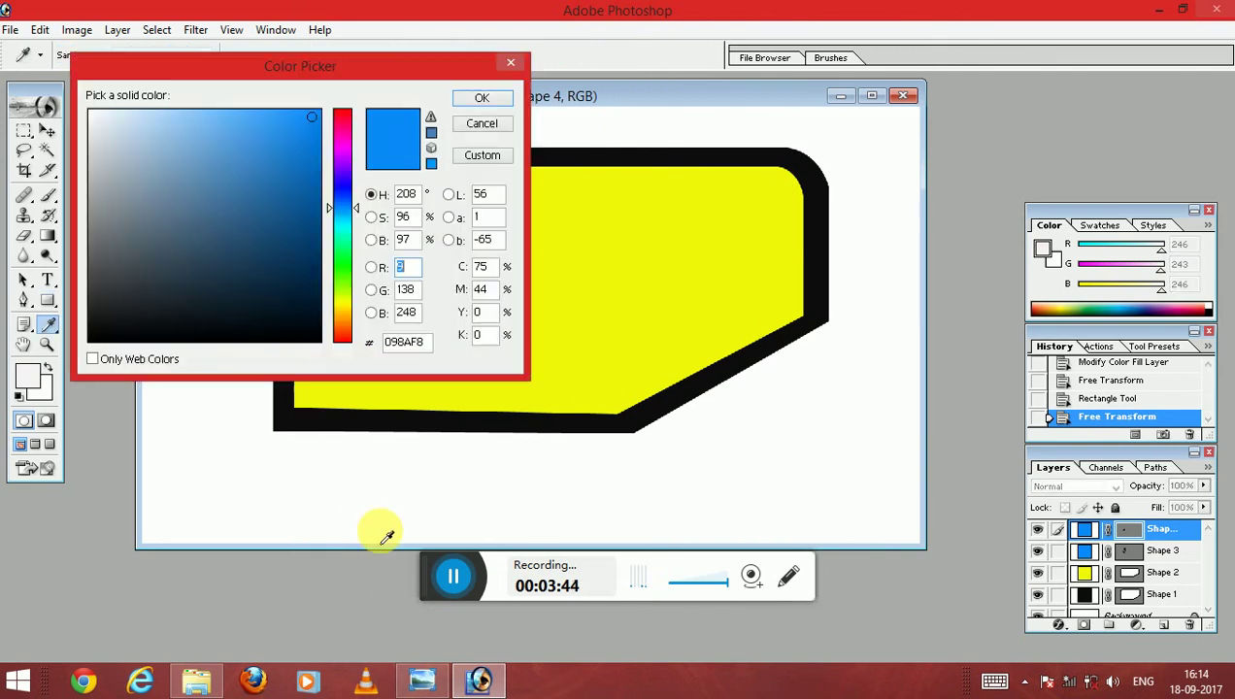
left_click(342, 303)
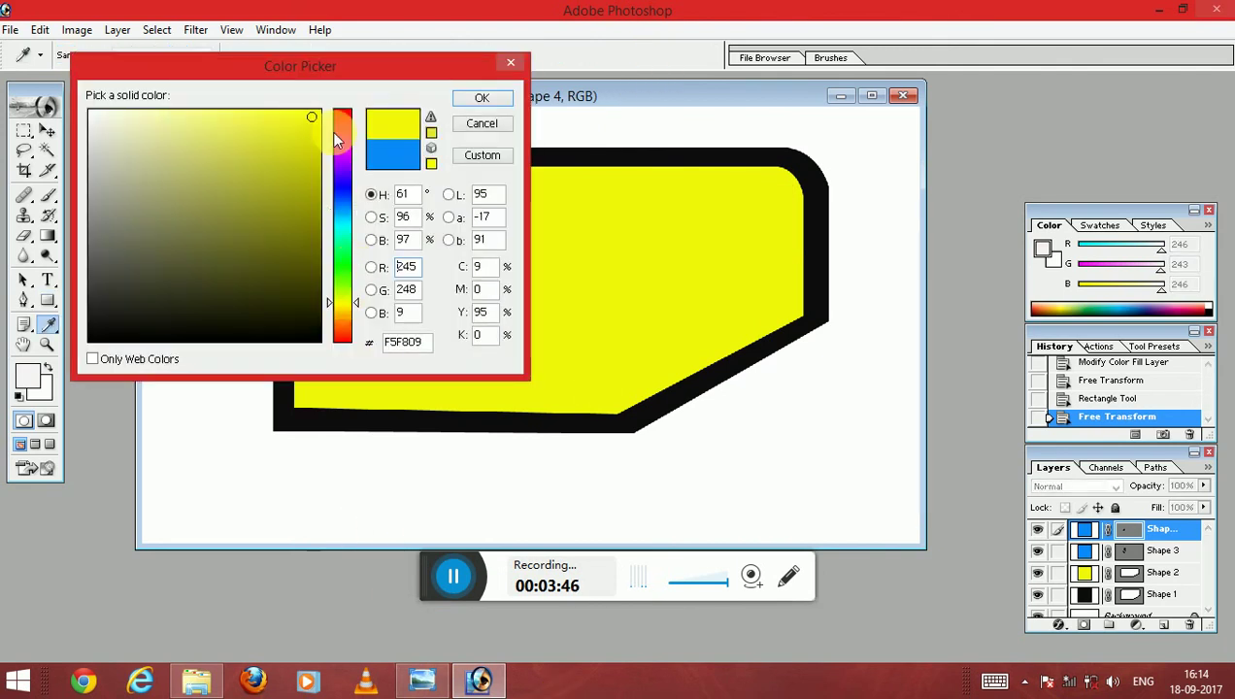
left_click(466, 99)
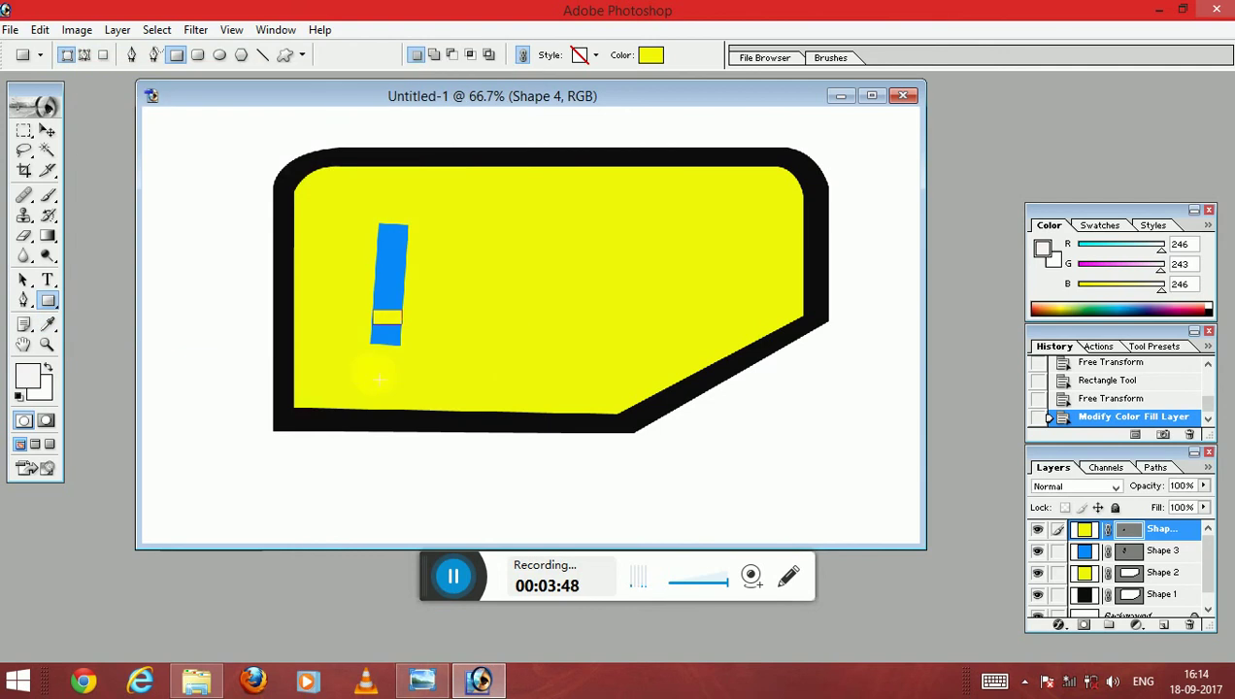
Stretch the yellow strip wider across the bar, splitting it into an exclamation mark.
left_click(55, 129)
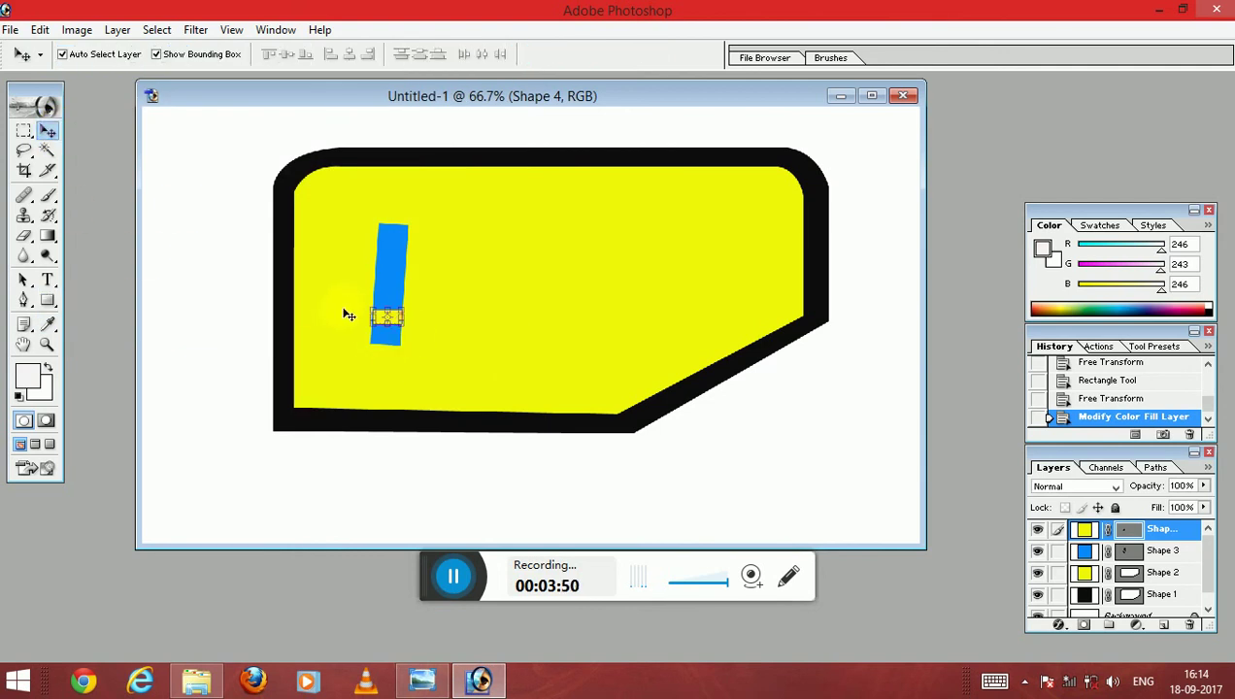
left_click_drag(378, 323, 347, 320)
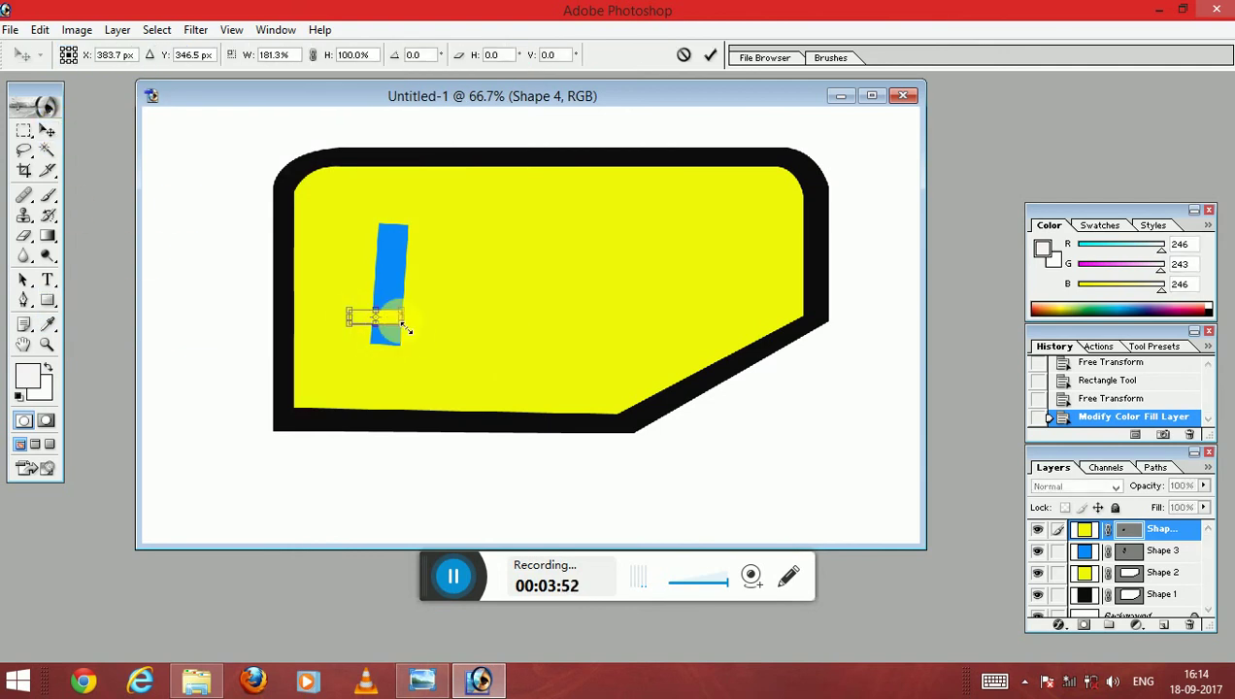
left_click_drag(425, 326, 452, 323)
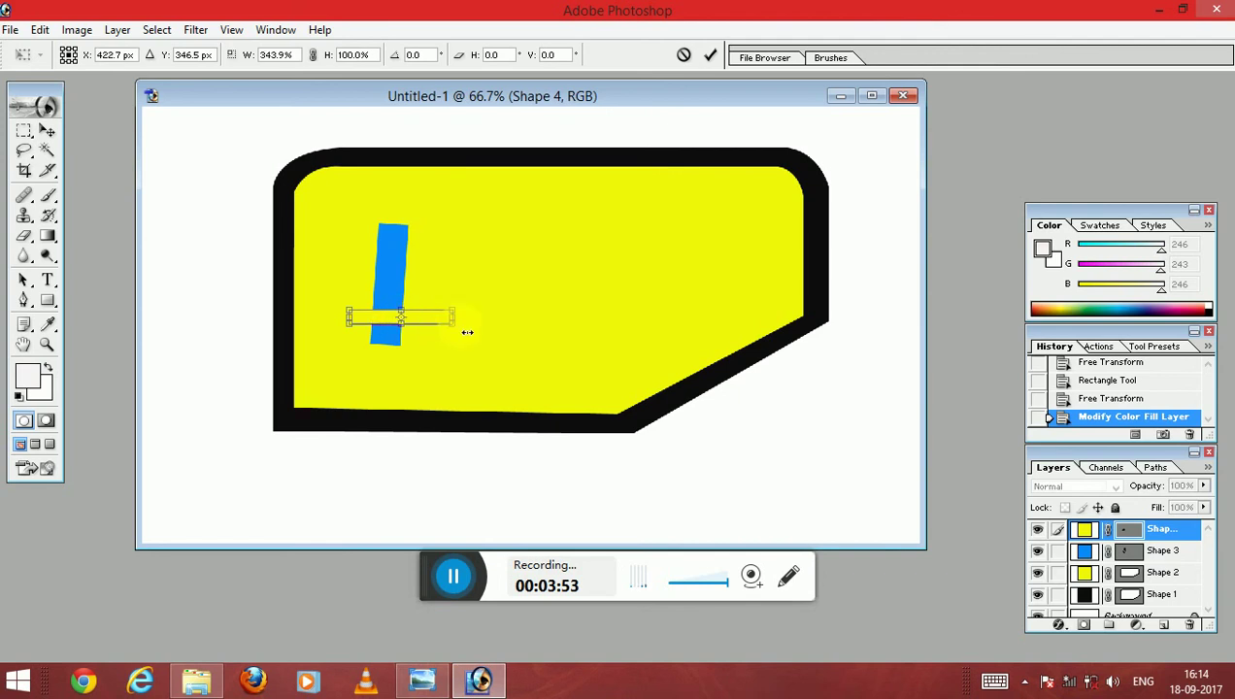
left_click(47, 300)
left_click(523, 272)
Add 'dea' text in white Arial Bold Italic and place it beside the exclamation mark.
left_click(48, 280)
left_click(489, 282)
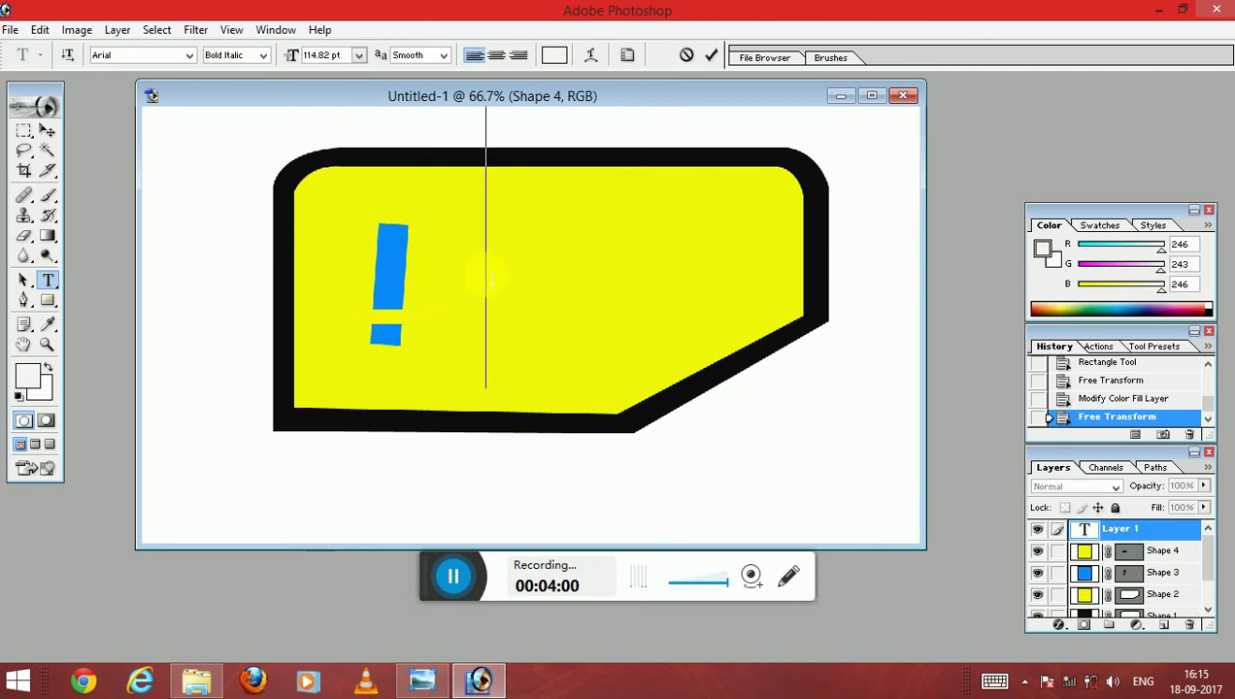
type("d")
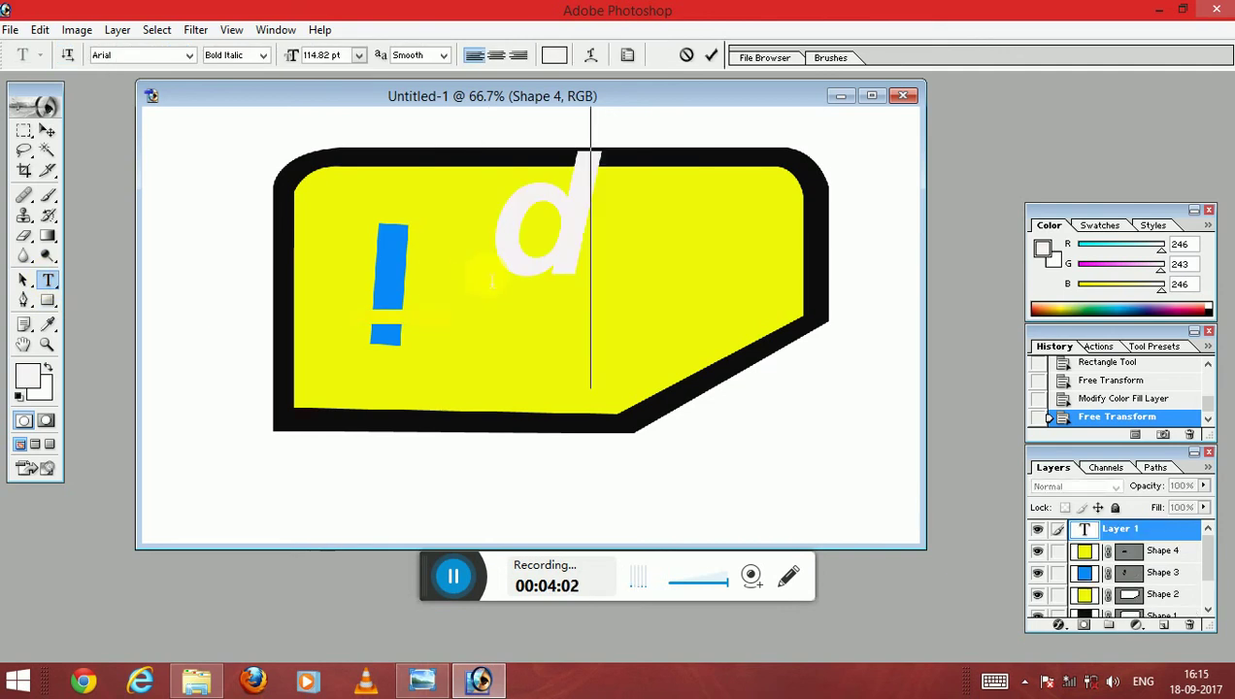
type("e")
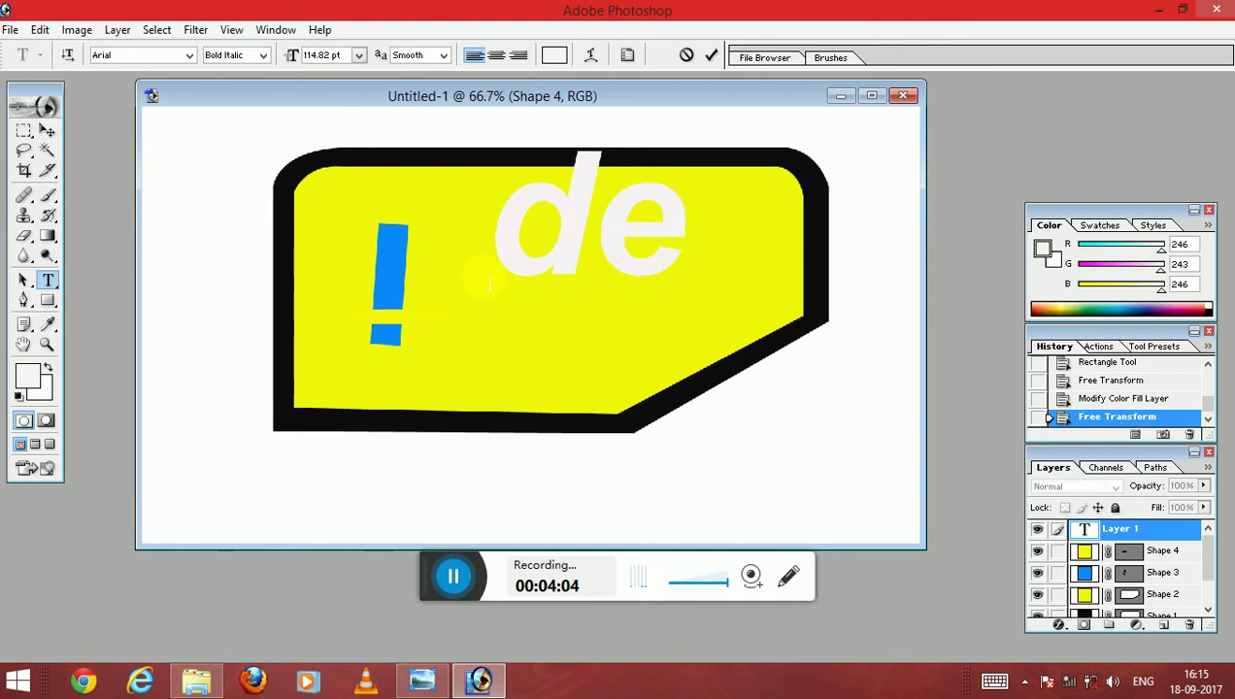
type("a")
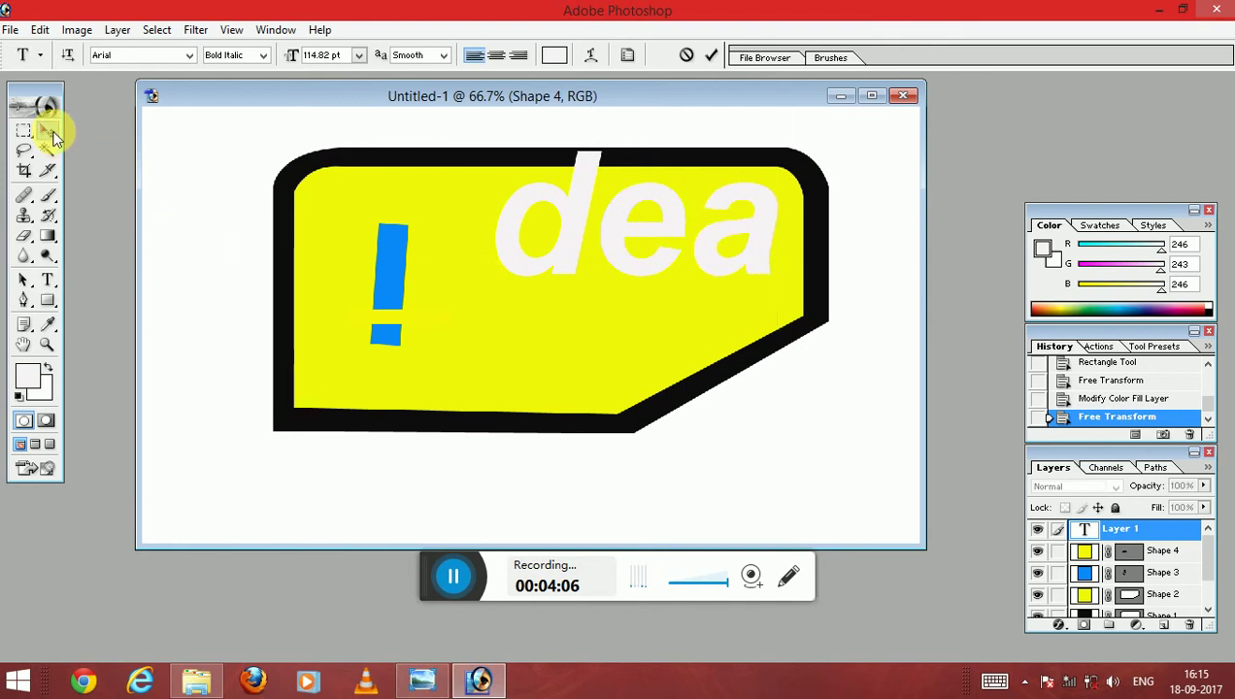
left_click(46, 129)
mouse_move(654, 210)
left_mouse_down()
mouse_move(562, 279)
mouse_move(582, 288)
left_mouse_up()
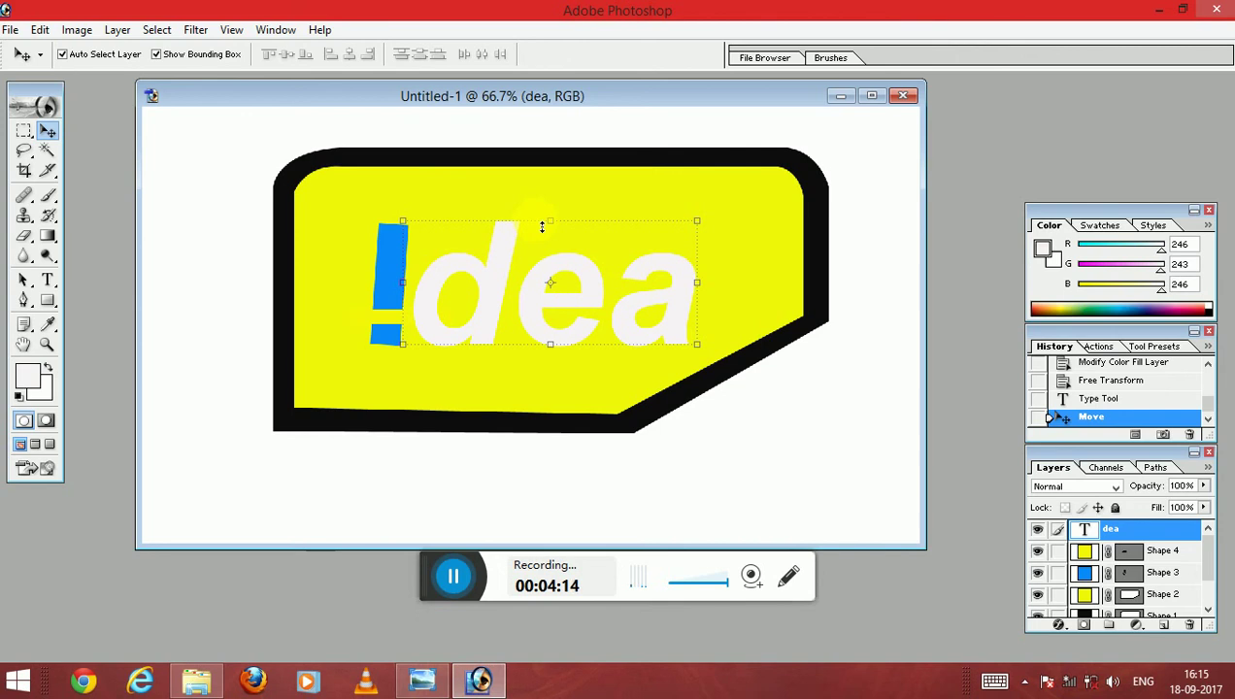
Change the 'dea' text colour from white to near-black #020202.
left_click(48, 279)
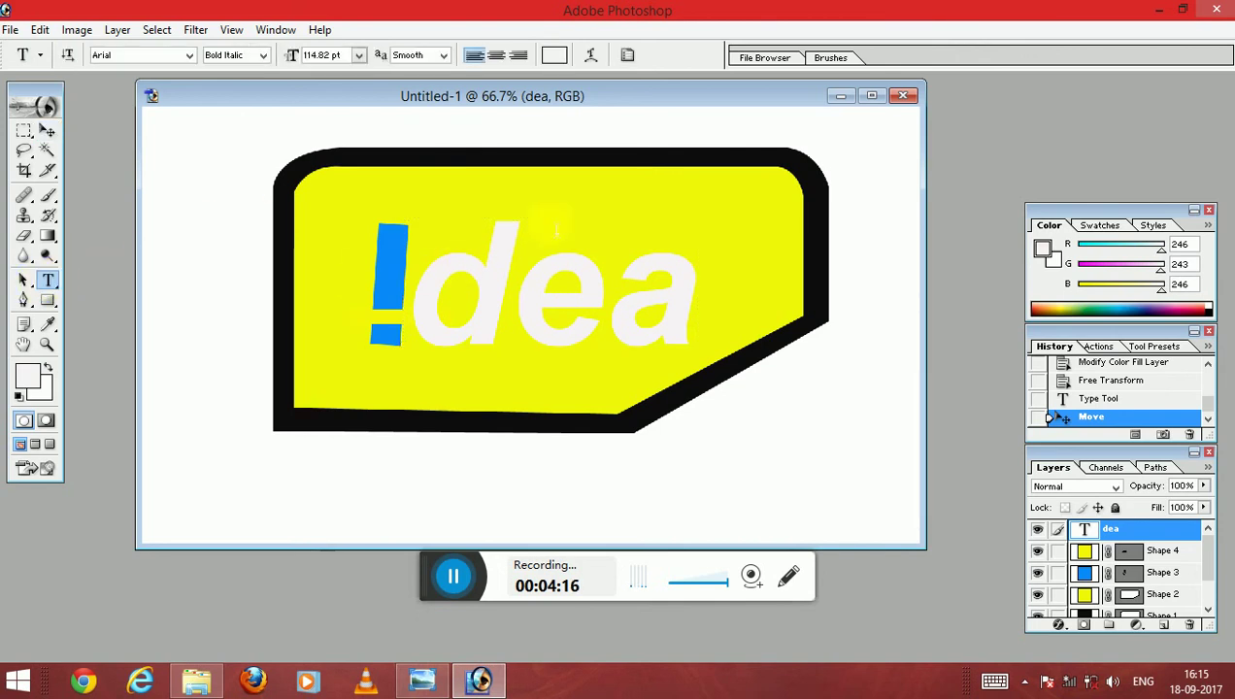
left_click(554, 55)
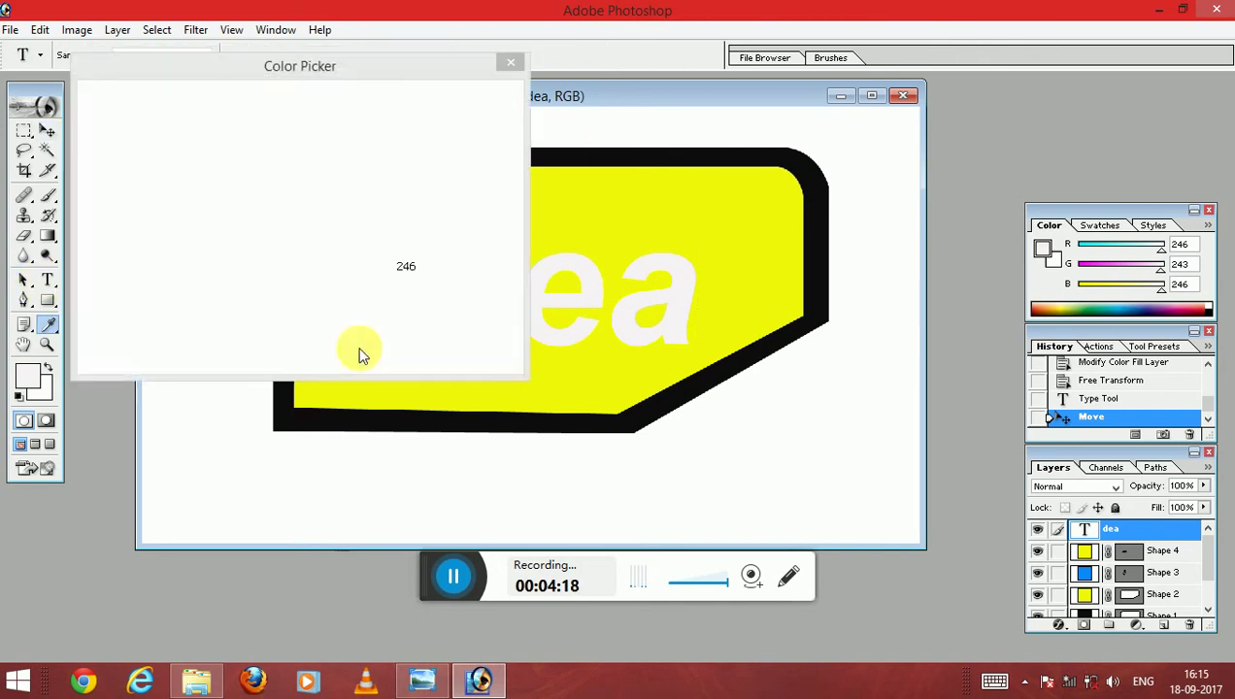
left_click(98, 341)
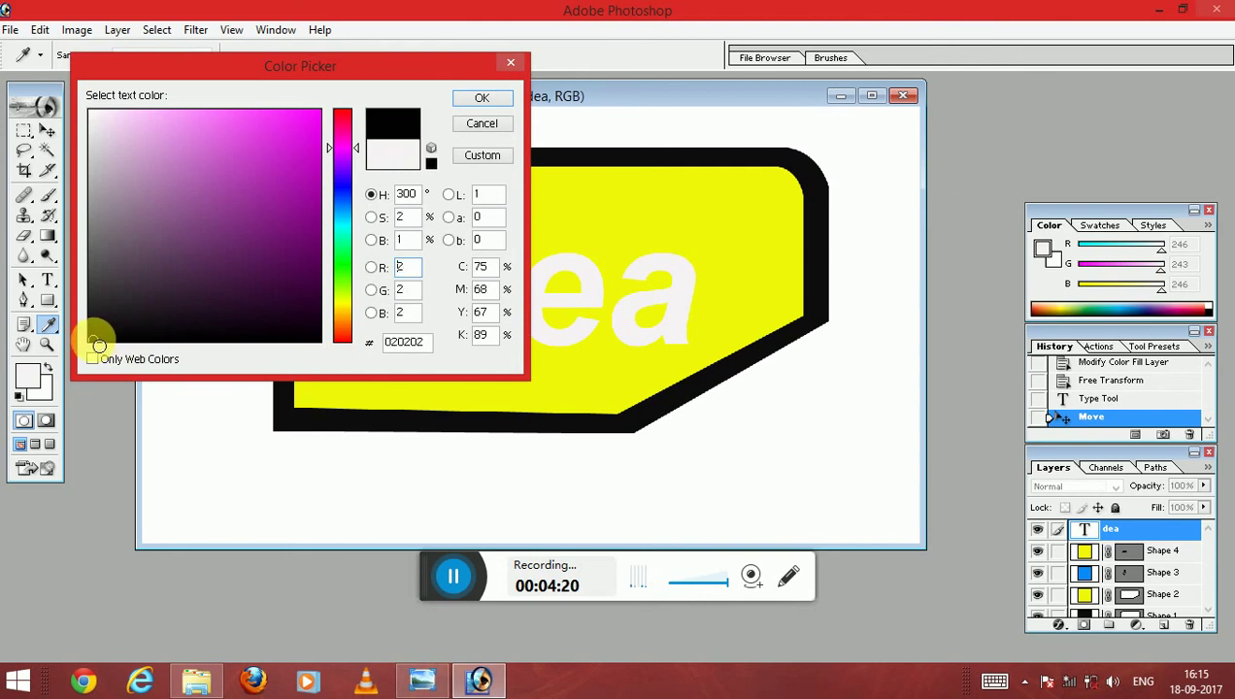
left_click(481, 98)
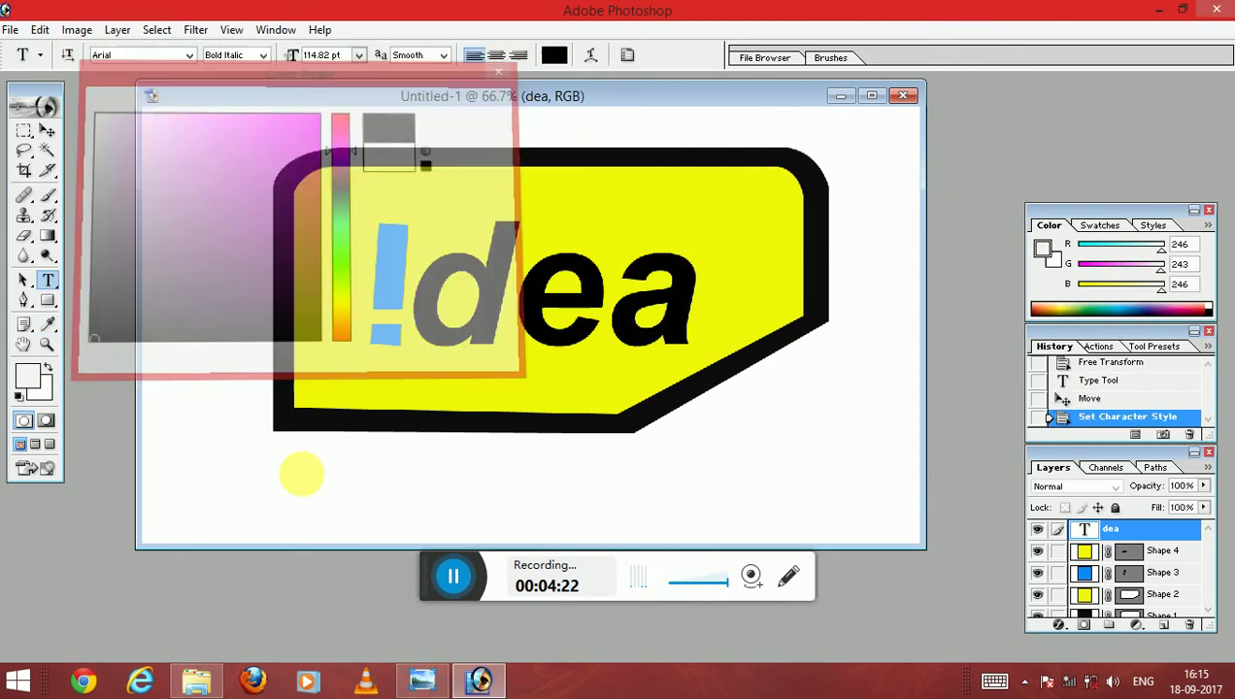